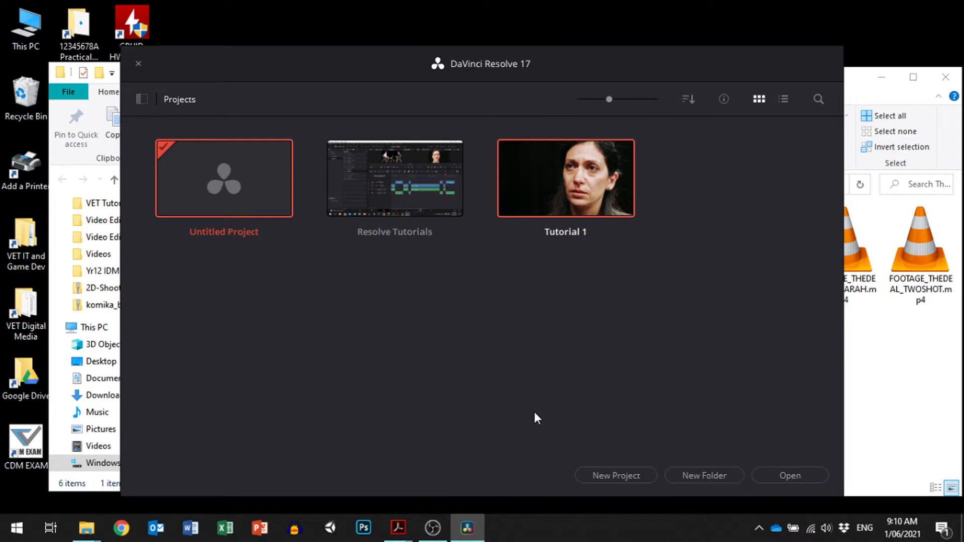
# - Create a new project named "The Deal"
pyautogui.click(616, 475)
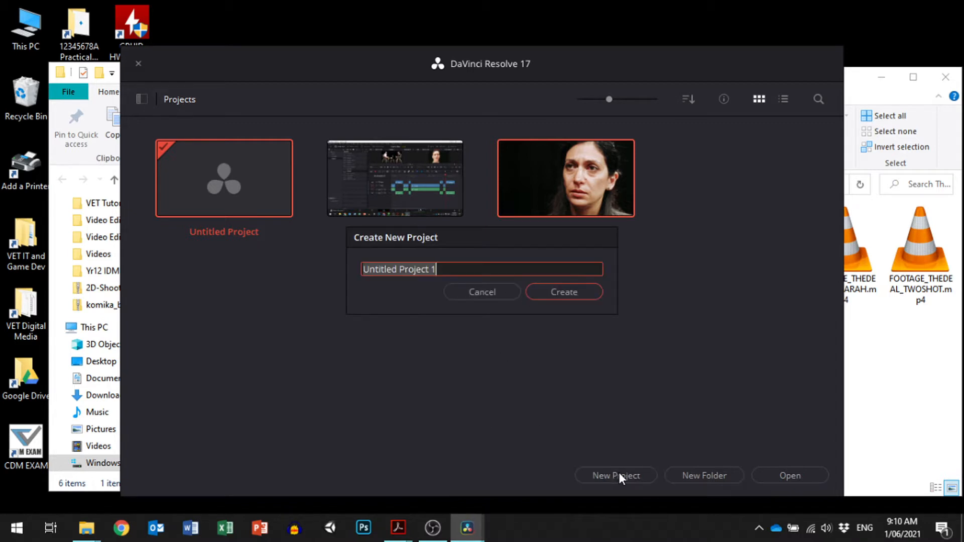
pyautogui.write('The Deal')
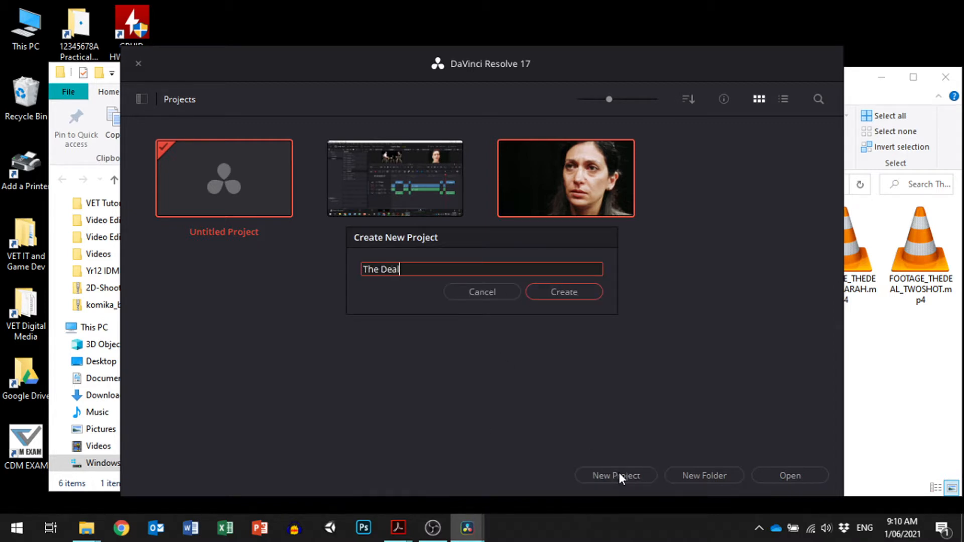
pyautogui.click(562, 292)
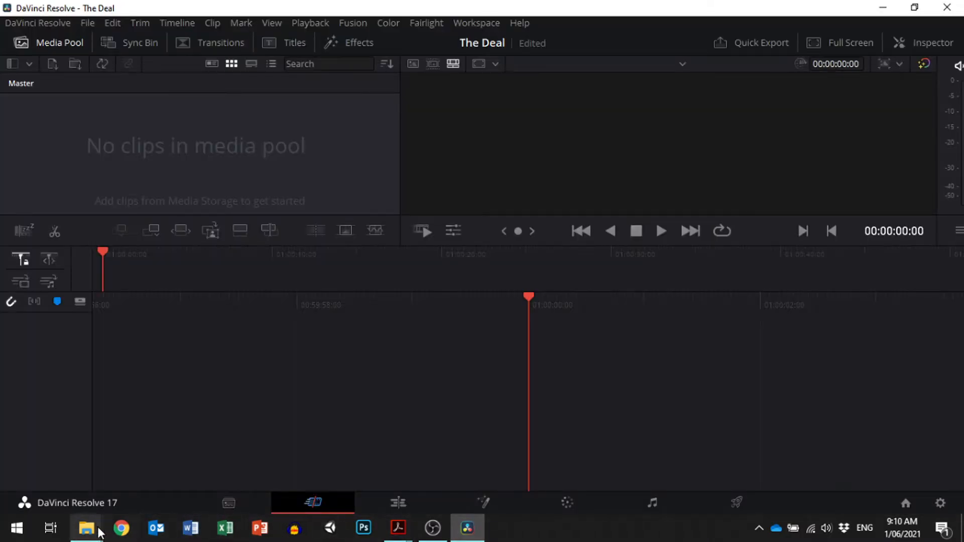
# - Switch to File Explorer and look through the Package 1 footage folder and The Deal folder containing the script and shot list
pyautogui.moveTo(93, 531)
pyautogui.click(61, 467)
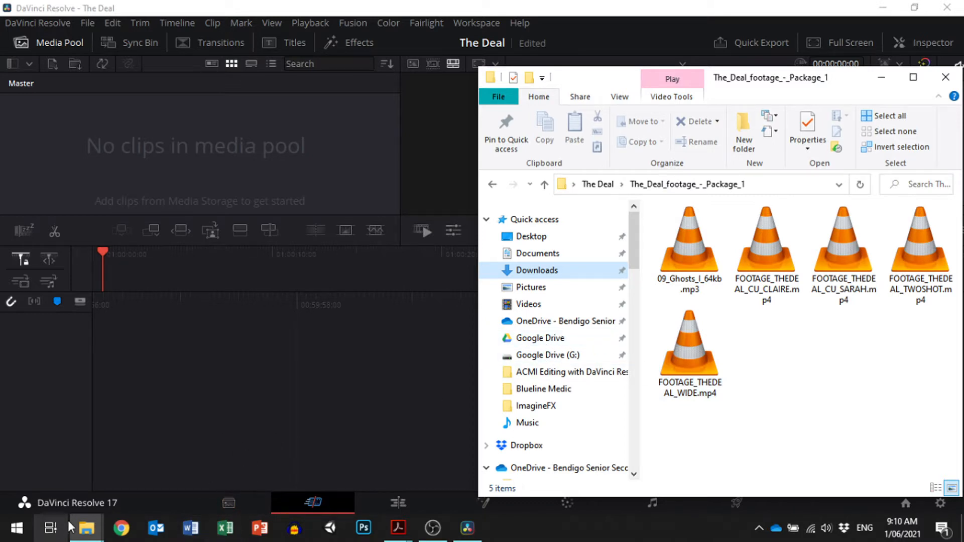
pyautogui.moveTo(86, 527)
pyautogui.click(131, 482)
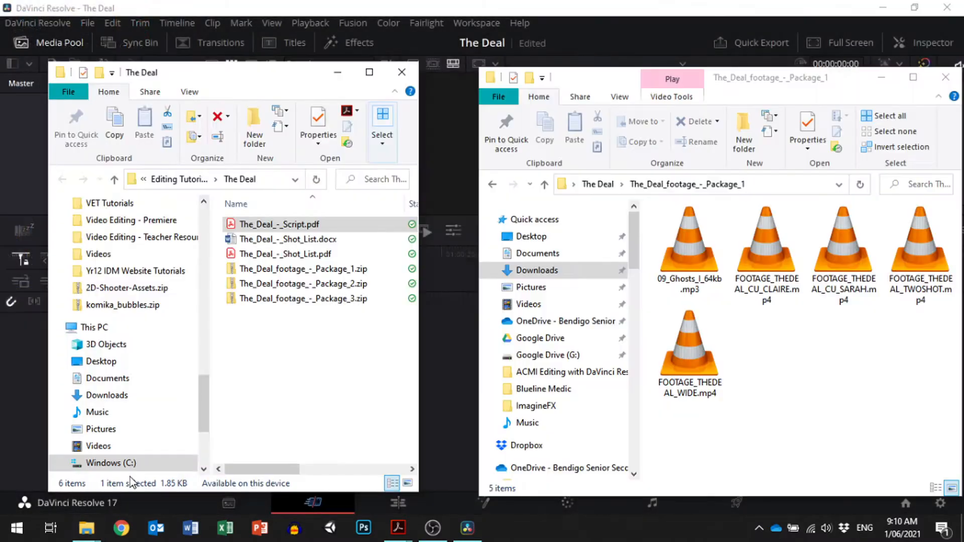
pyautogui.click(287, 226)
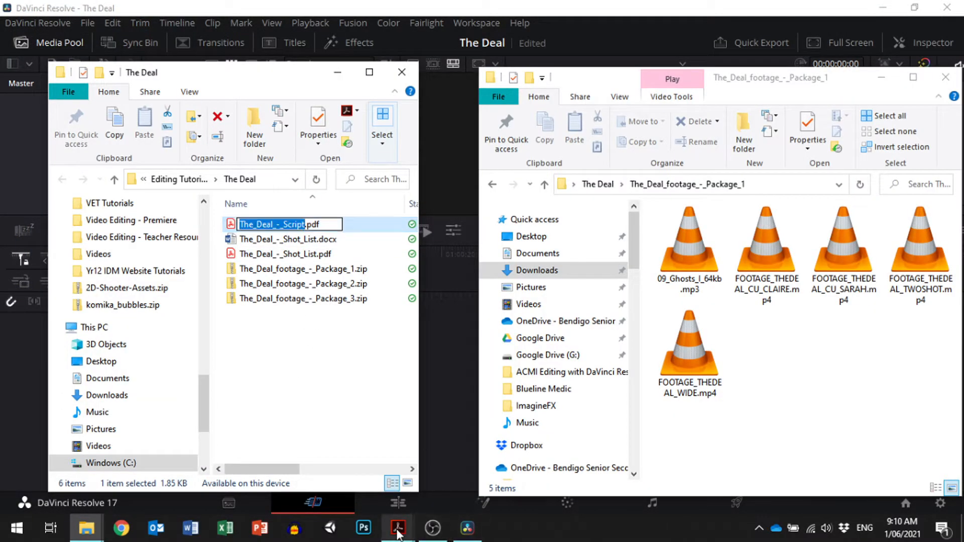
# - Switch to Adobe Acrobat to view the script and shot list PDFs for The Deal, and return to DaVinci Resolve
pyautogui.moveTo(397, 530)
pyautogui.click(351, 462)
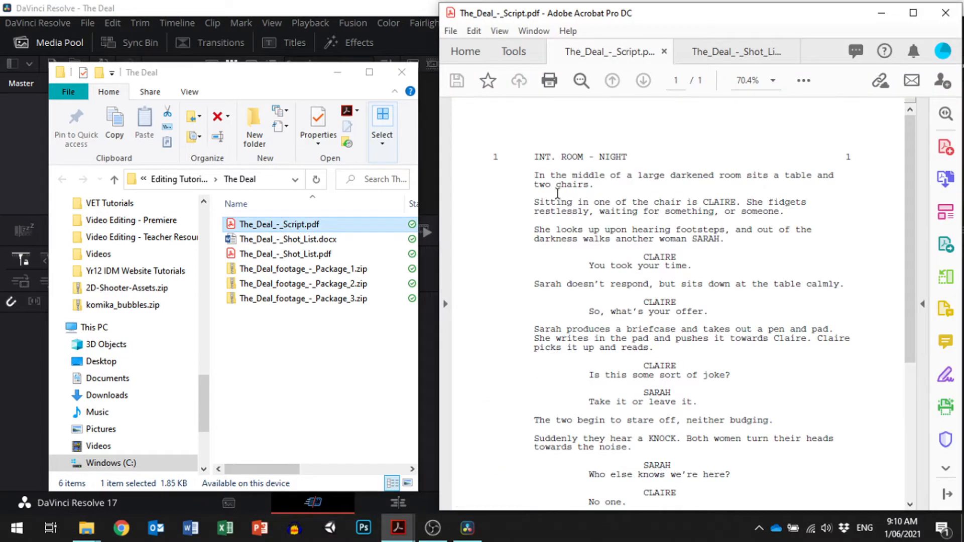
pyautogui.click(333, 77)
pyautogui.click(736, 51)
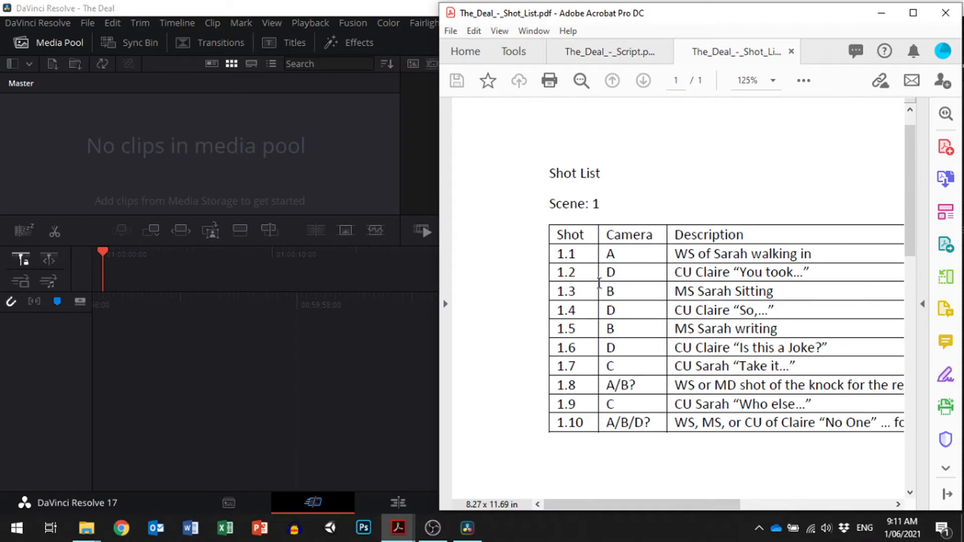
pyautogui.click(259, 362)
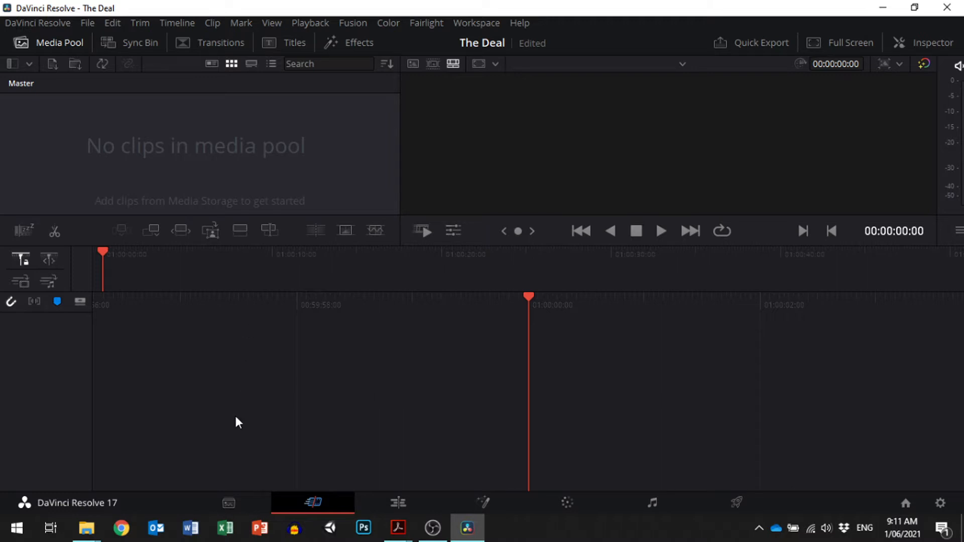
# - Look through the Media, Cut, Edit, Fusion, Color, Fairlight and Deliver workspaces in order
pyautogui.click(226, 507)
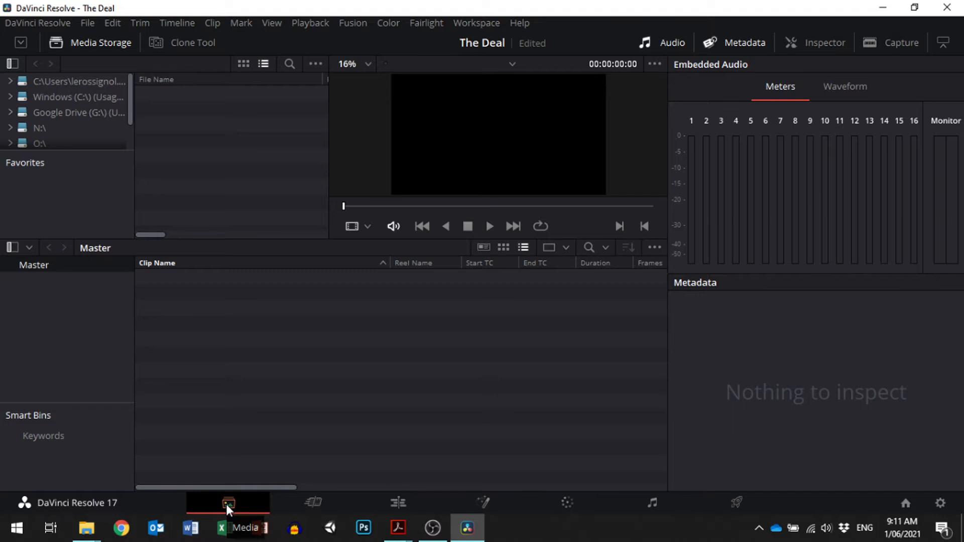
pyautogui.click(324, 502)
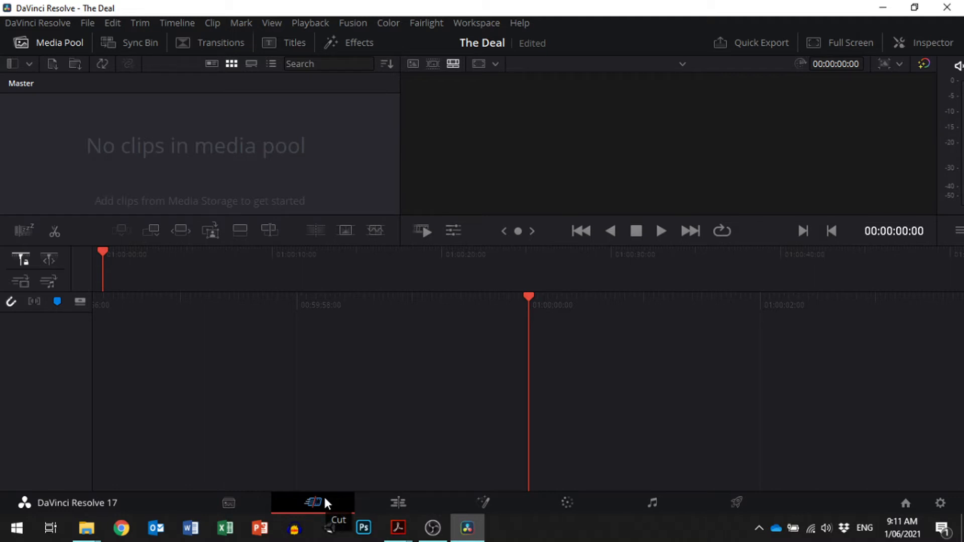
pyautogui.click(393, 500)
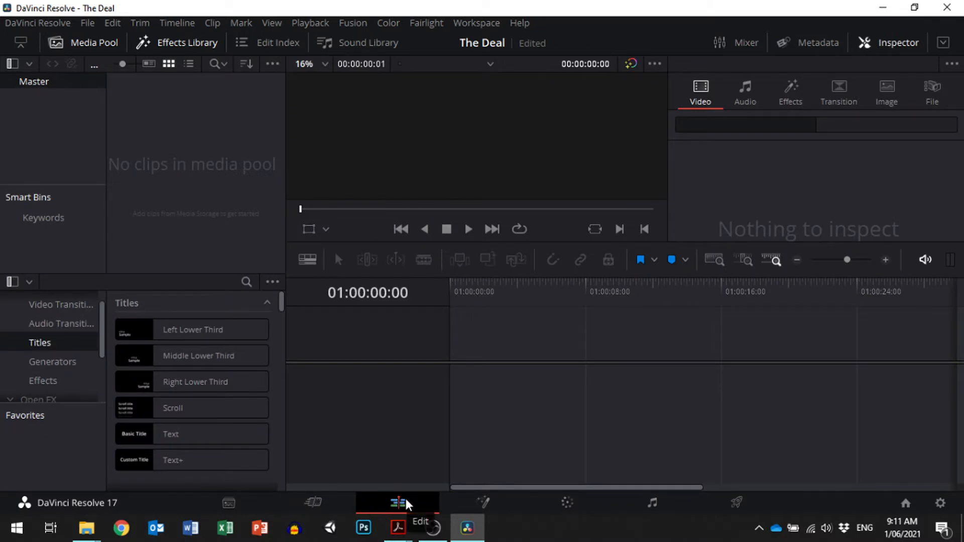
pyautogui.click(491, 503)
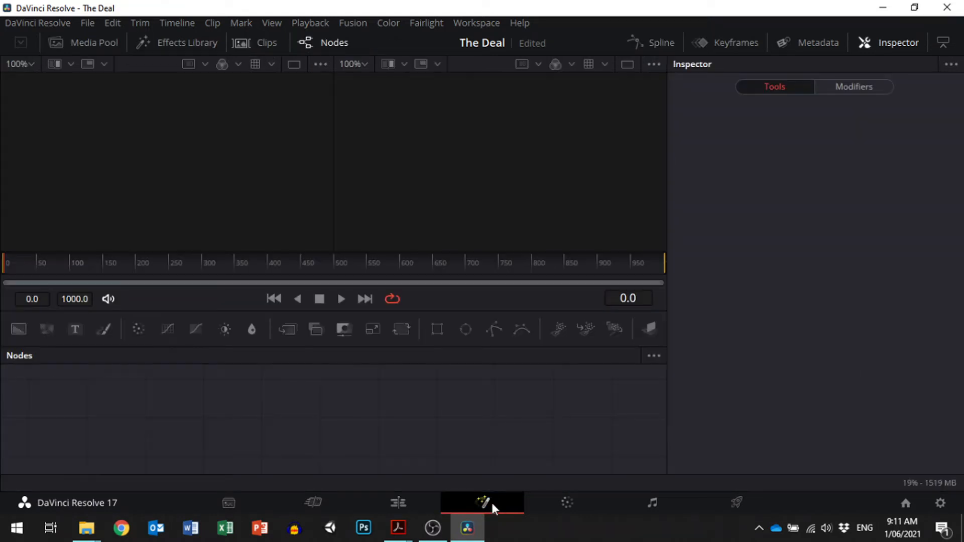
pyautogui.click(569, 497)
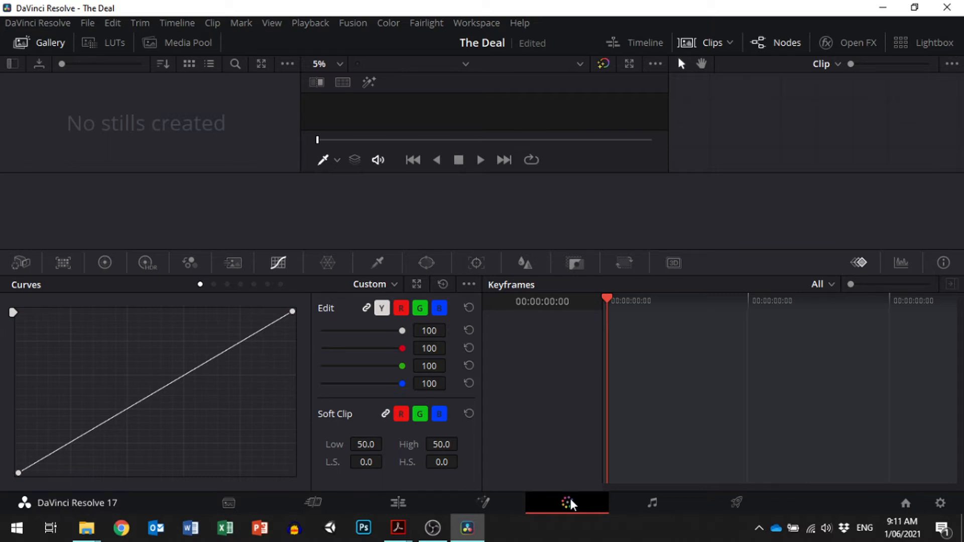
pyautogui.click(647, 502)
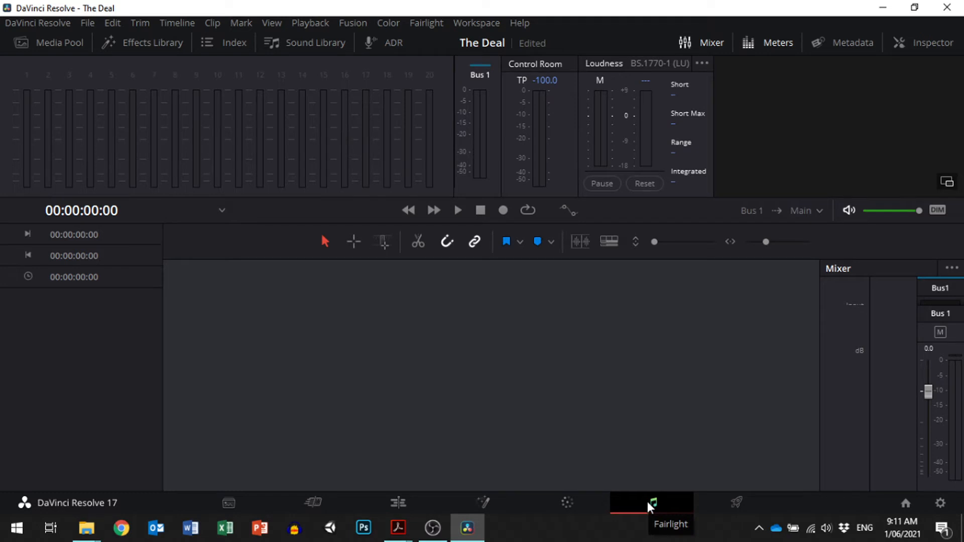
pyautogui.click(727, 502)
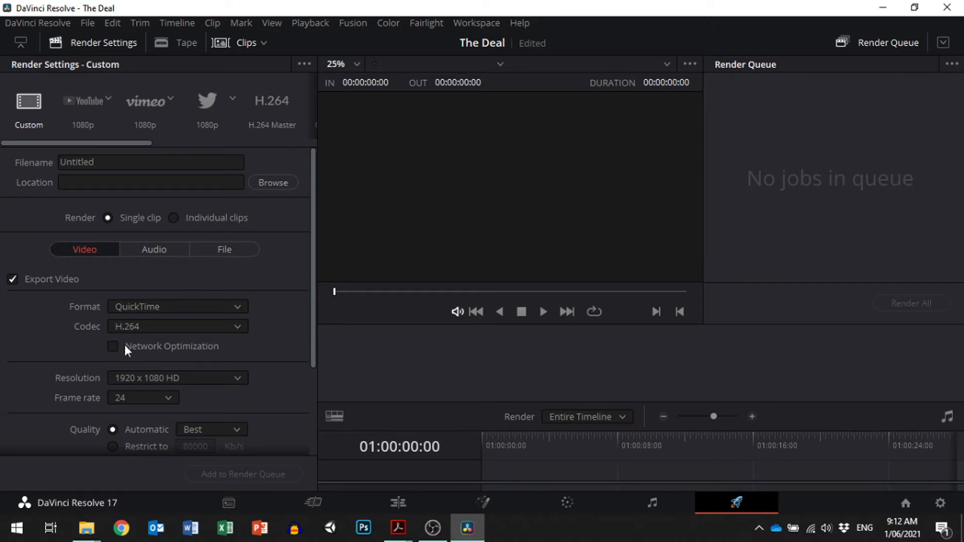
# - Bring all files from the The_Deal_footage_-_Package_1 folder into the Media page's media storage browser and check the folder tree
pyautogui.click(214, 508)
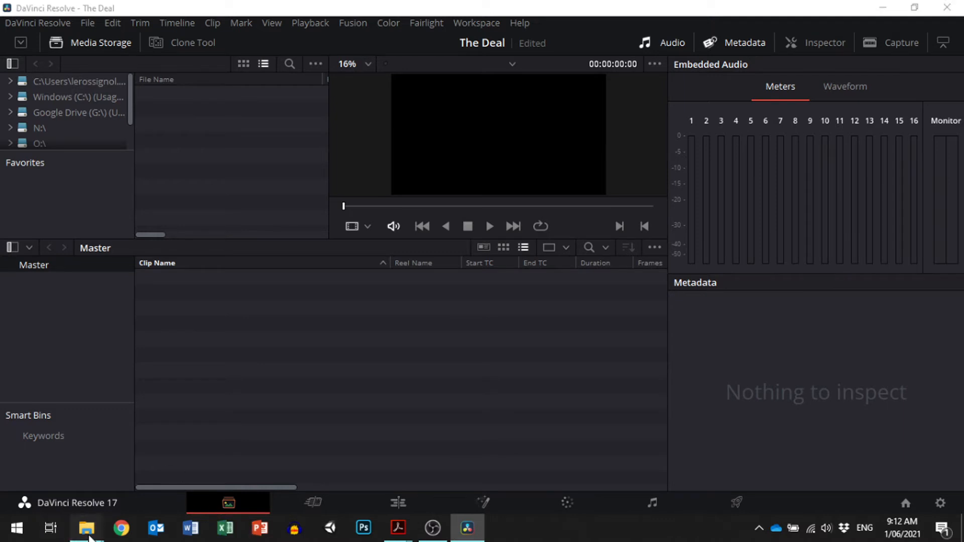
pyautogui.moveTo(86, 527)
pyautogui.click(114, 471)
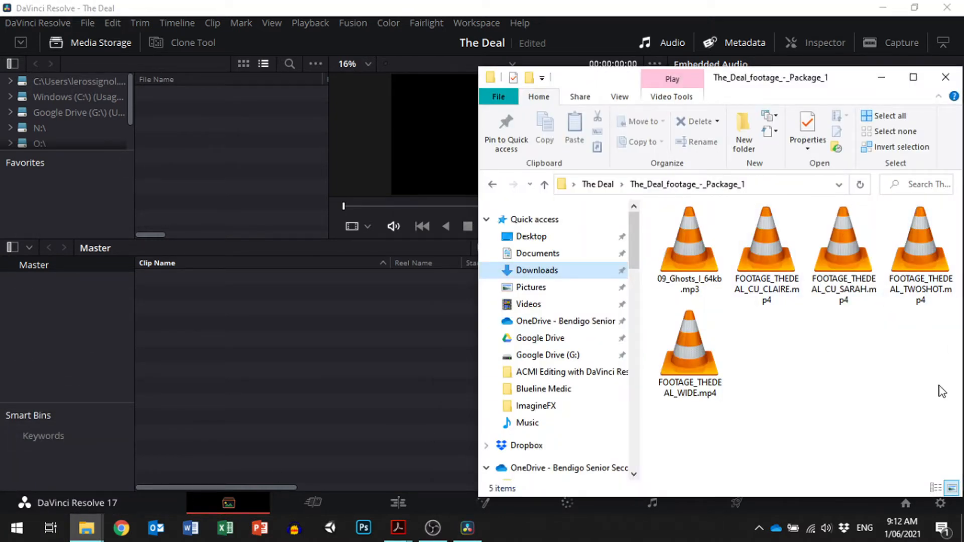
pyautogui.moveTo(938, 385); pyautogui.dragTo(224, 145)
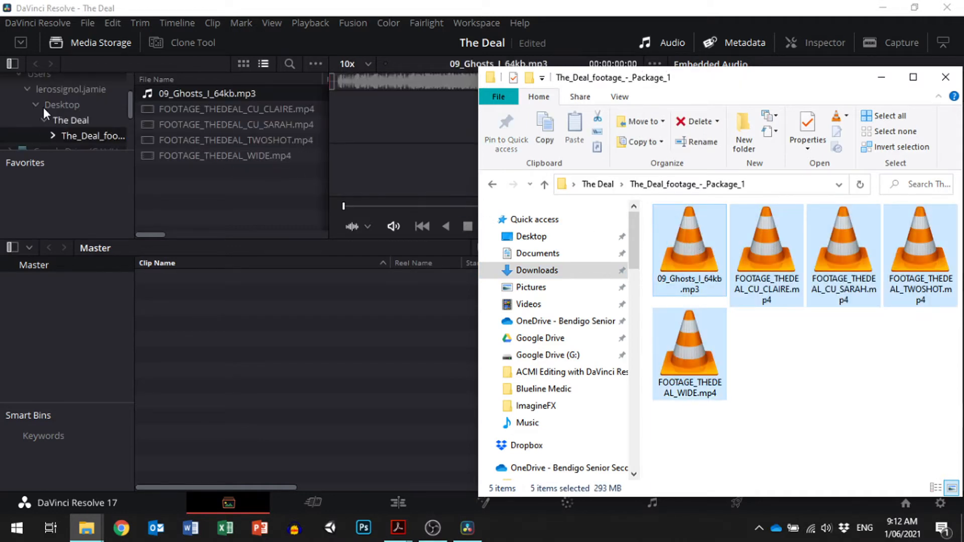
pyautogui.click(654, 23)
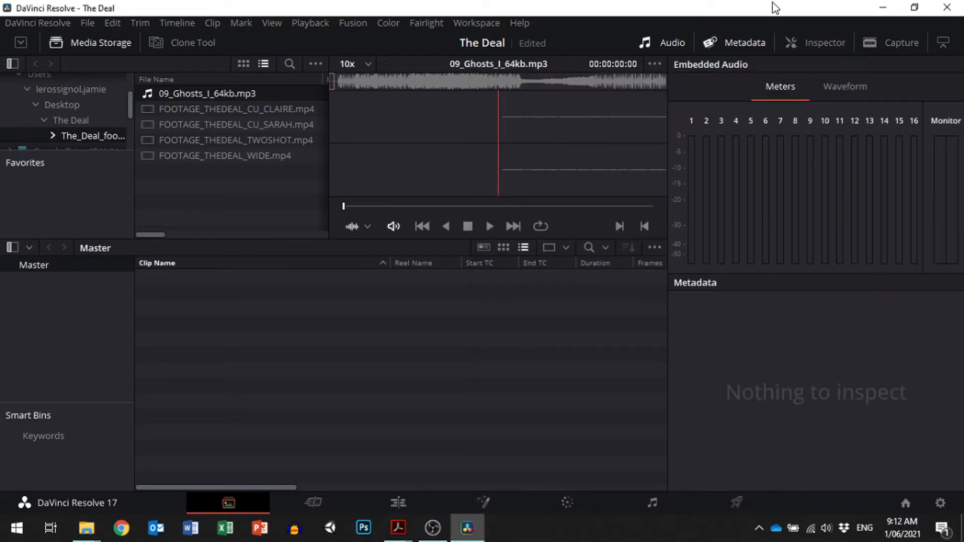
pyautogui.scroll(1, 63, 108)
pyautogui.scroll(1, 62, 107)
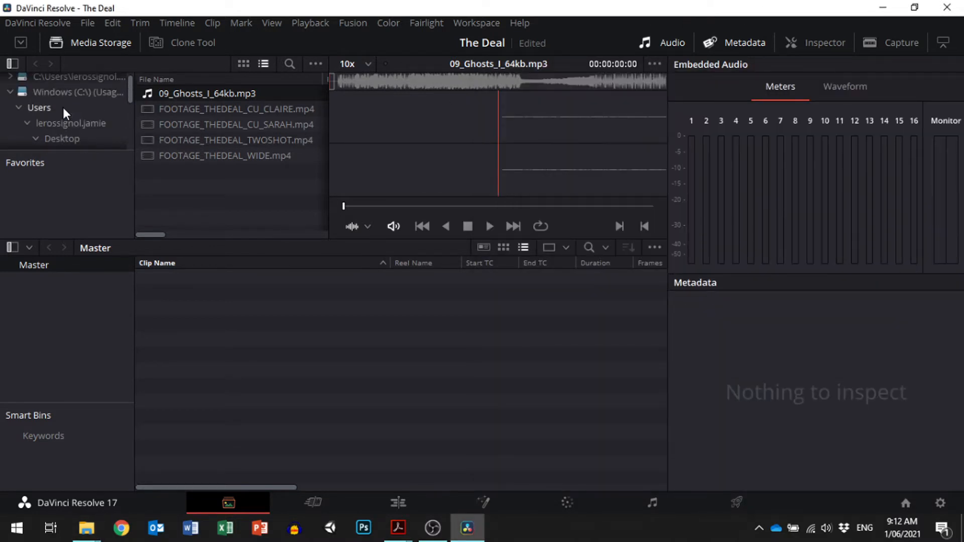
pyautogui.scroll(-1, 58, 126)
pyautogui.scroll(-1, 70, 125)
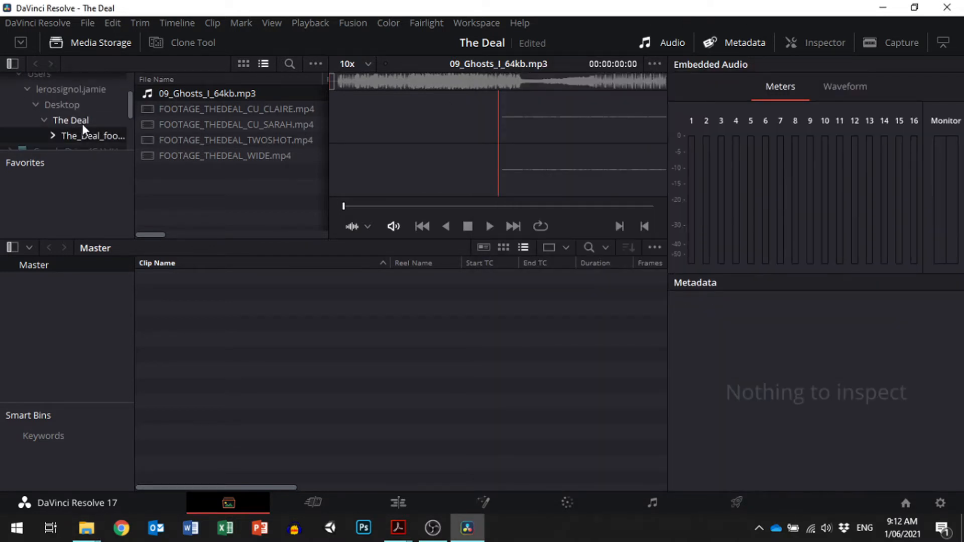
pyautogui.scroll(-1, 99, 134)
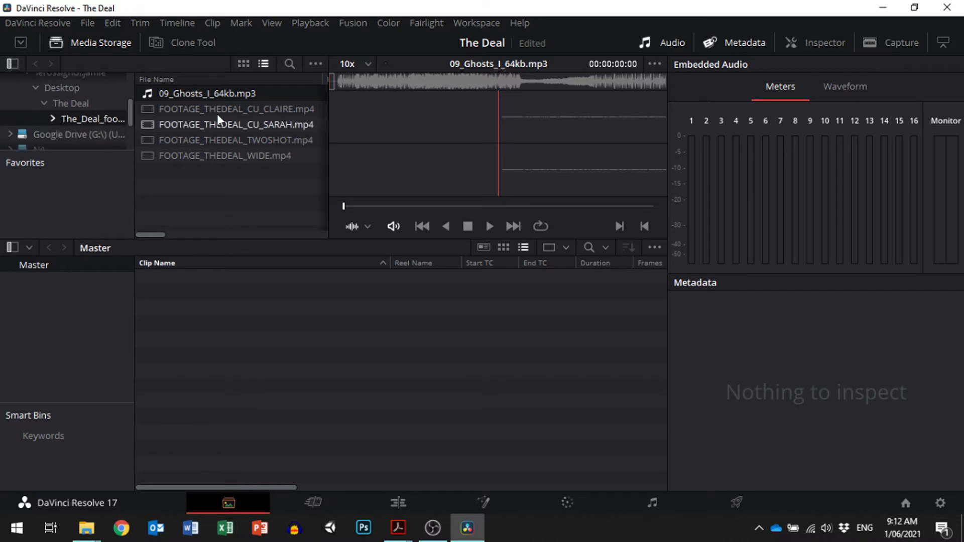
# - Add a bin named "Audio" under the Master bin
pyautogui.rightClick(36, 267)
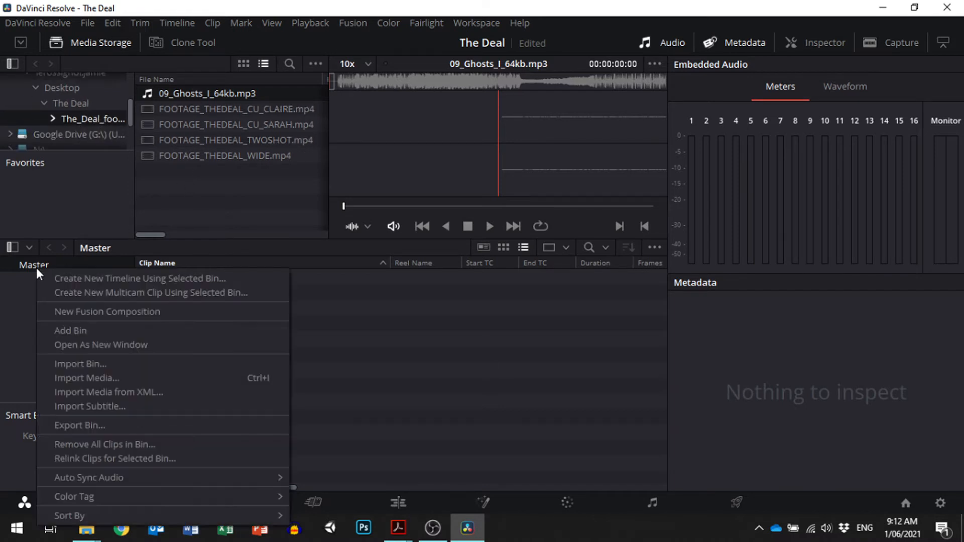
pyautogui.click(76, 326)
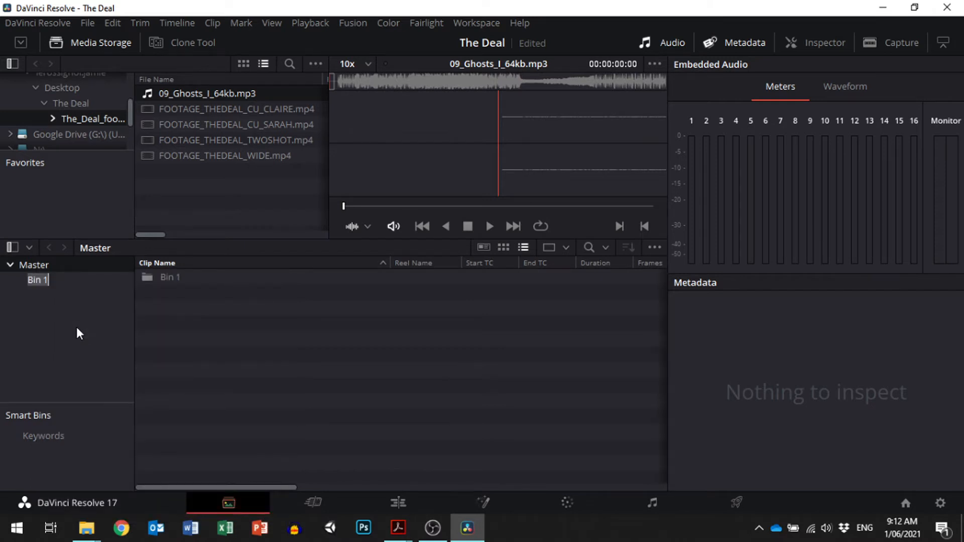
pyautogui.write('Audio')
pyautogui.press('Return')
# - Add a bin named "Footage" under the Master bin
pyautogui.rightClick(39, 266)
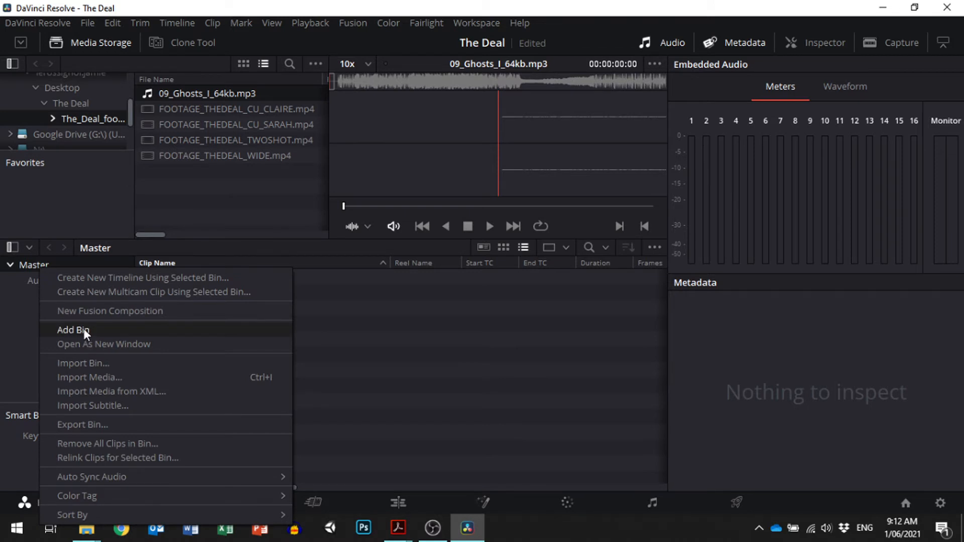
pyautogui.click(81, 327)
pyautogui.write('Foo')
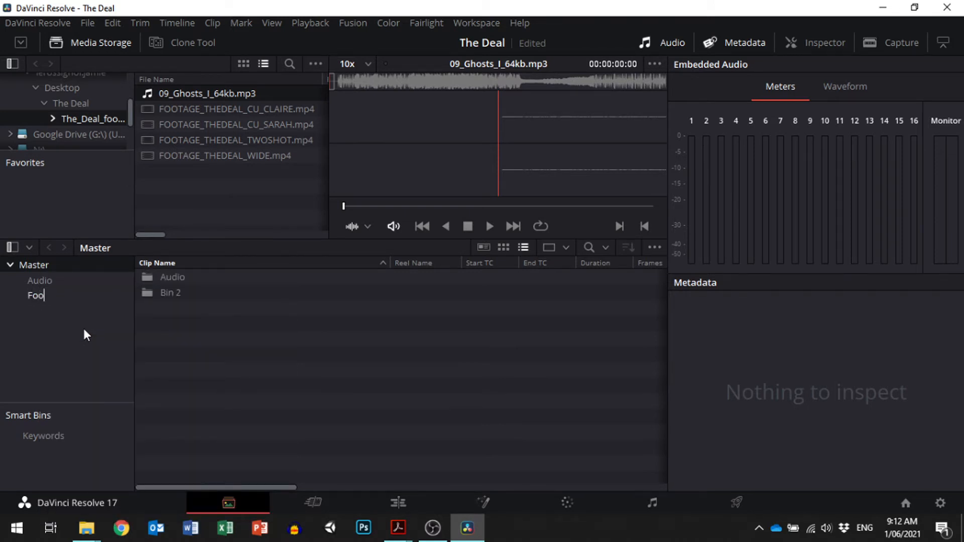
pyautogui.write('tage')
pyautogui.press('Return')
# - Add a bin named "Scene 1" under the Master bin
pyautogui.rightClick(45, 265)
pyautogui.click(97, 327)
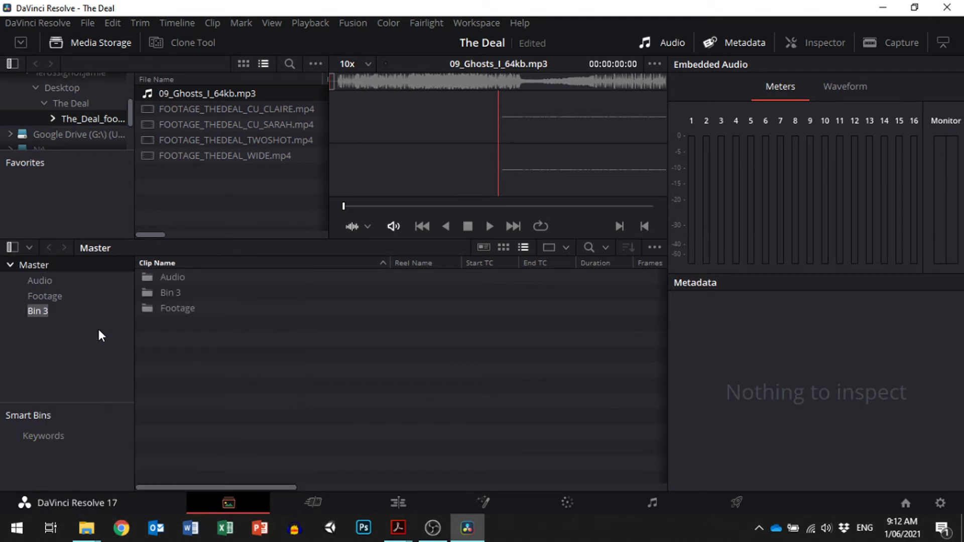
pyautogui.write('Scene 1')
pyautogui.press('Return')
# - Add the four FOOTAGE_THEDEAL video clips to the Footage bin and change the project frame rate to match them
pyautogui.moveTo(215, 170); pyautogui.dragTo(49, 291)
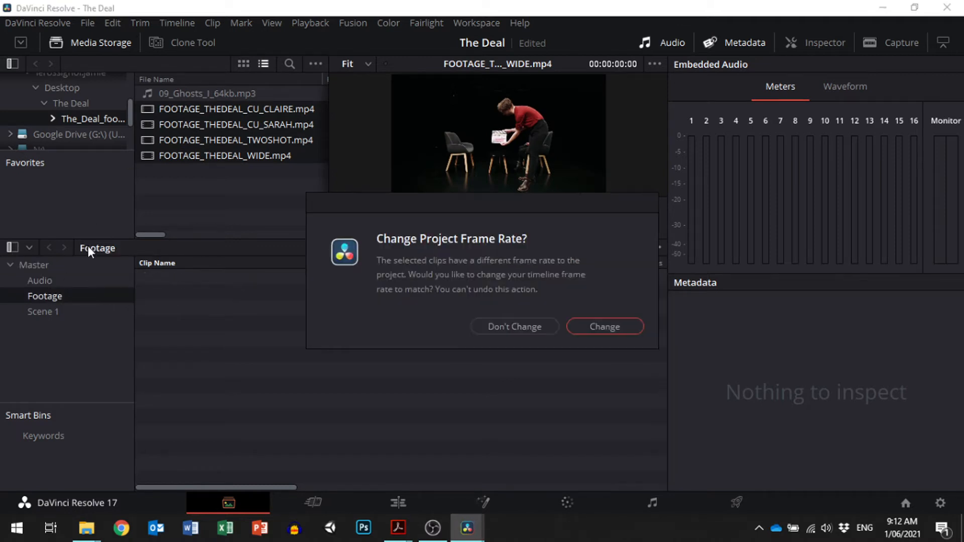
pyautogui.click(607, 325)
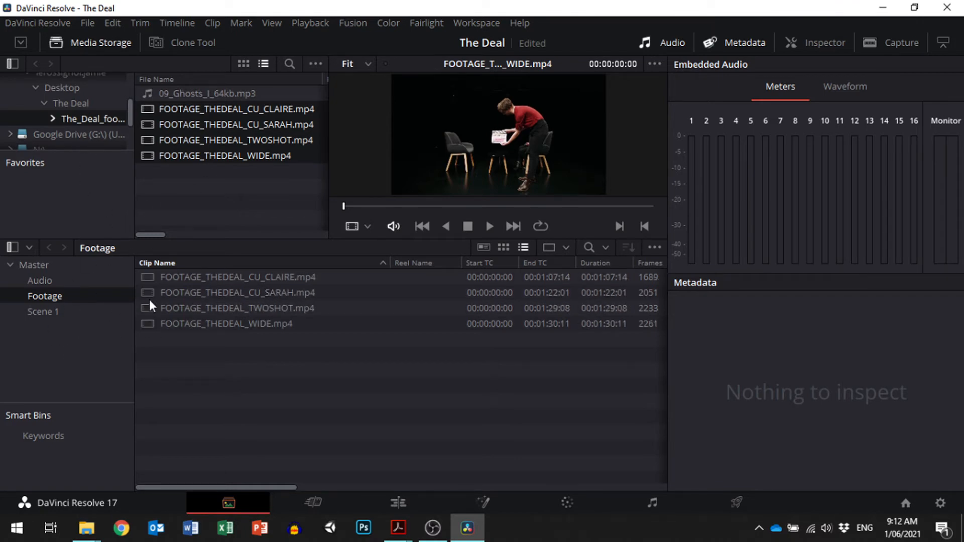
# - Add 09_Ghosts_I_64kb.mp3 to the Audio bin and the four FOOTAGE_THEDEAL video clips to the Scene 1 bin
pyautogui.click(189, 95)
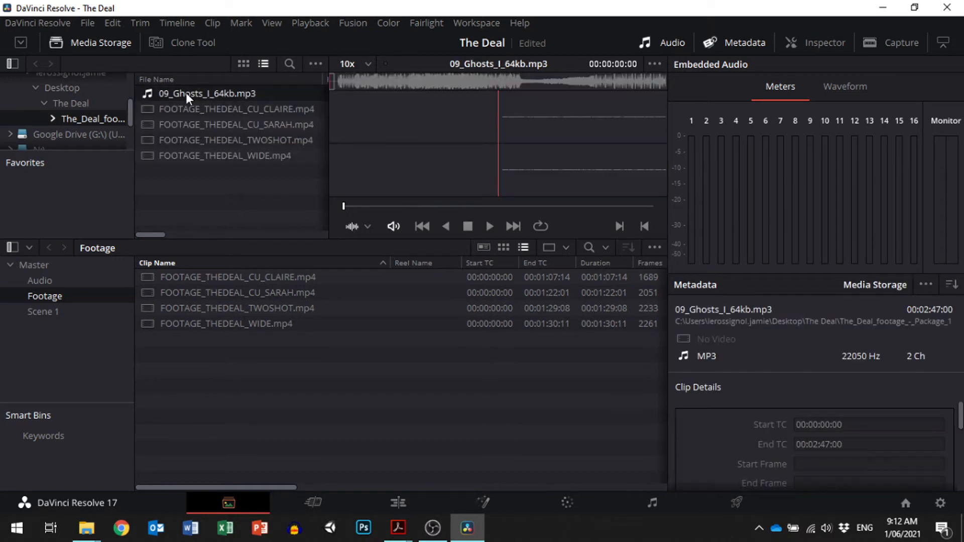
pyautogui.moveTo(186, 92); pyautogui.dragTo(41, 280)
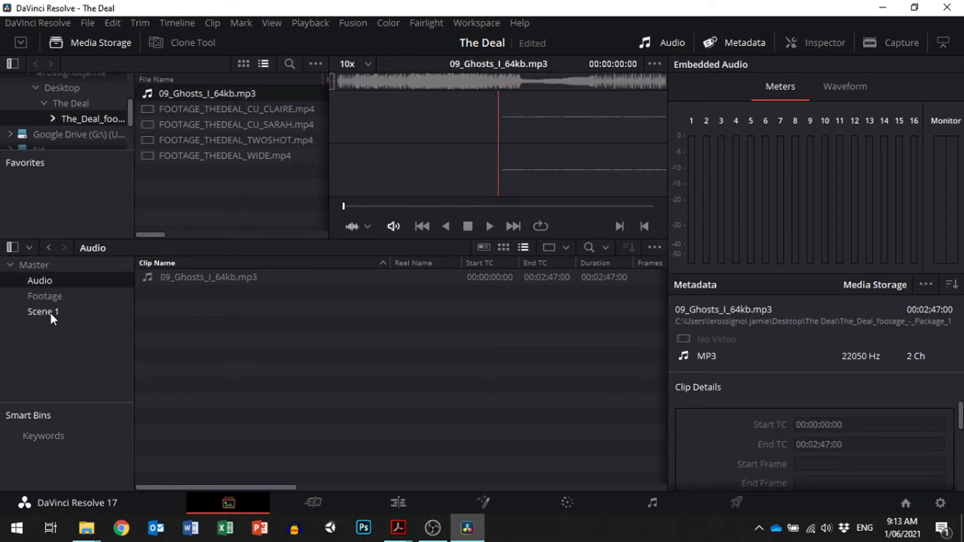
pyautogui.moveTo(220, 188); pyautogui.dragTo(50, 309)
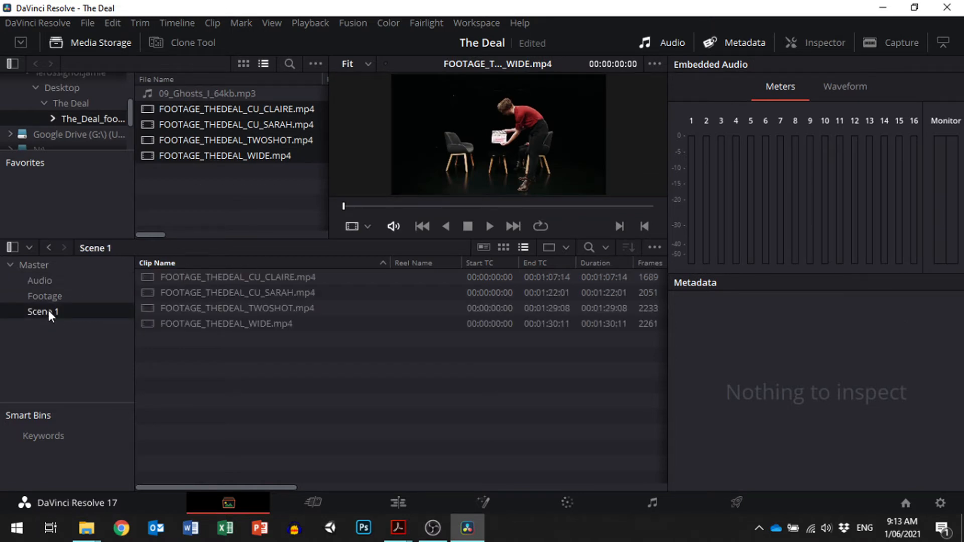
pyautogui.click(49, 311)
# - Switch to Adobe Acrobat and examine the Scene 1 shot list with its shots, cameras and descriptions
pyautogui.click(86, 528)
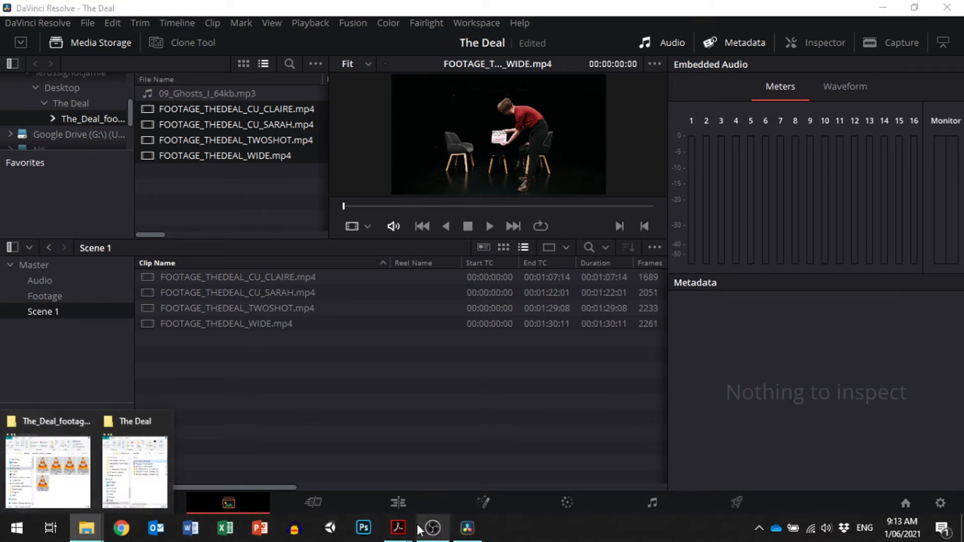
pyautogui.moveTo(404, 528)
pyautogui.click(465, 460)
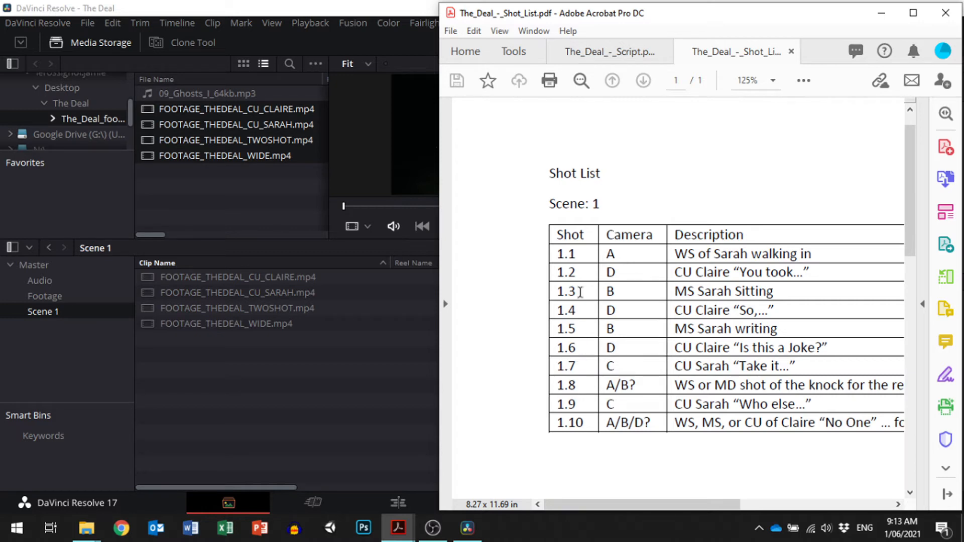
# - Check shot 1.1 in the shot list, switch to DaVinci Resolve and rename the FOOTAGE_THEDEAL_WIDE.mp4 clip in the Scene 1 bin as "1.1A WS"
pyautogui.moveTo(555, 253); pyautogui.dragTo(576, 255)
pyautogui.click(611, 254)
pyautogui.doubleClick(610, 254)
pyautogui.moveTo(674, 254); pyautogui.dragTo(816, 249)
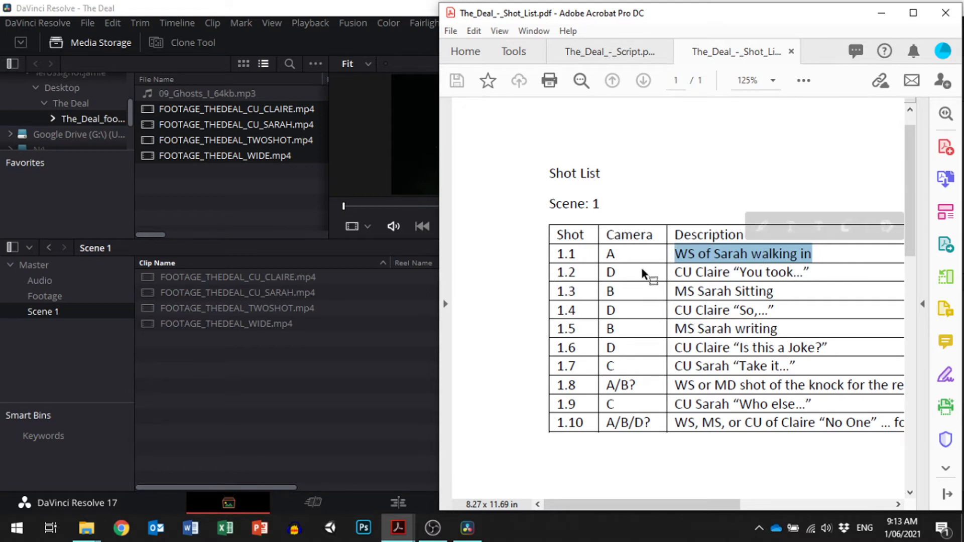
pyautogui.click(217, 324)
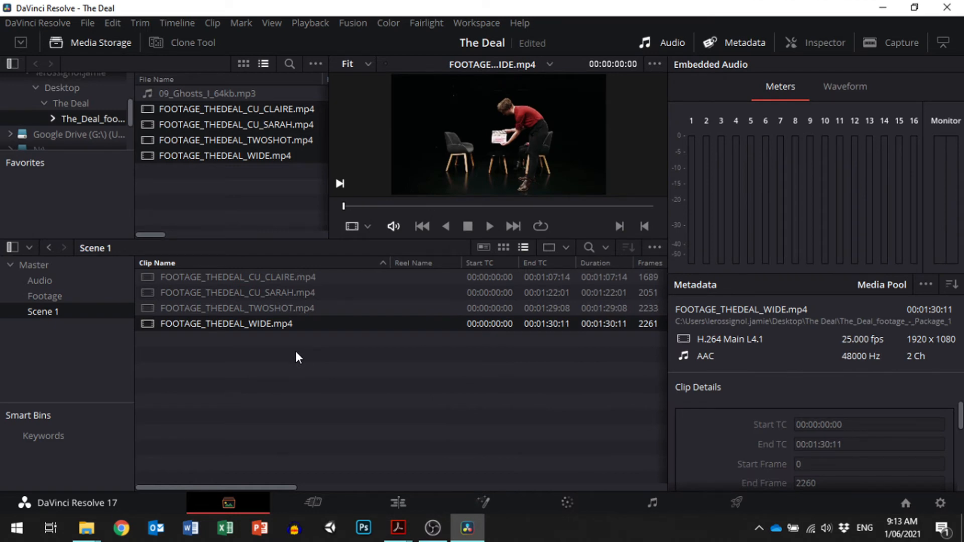
pyautogui.click(269, 322)
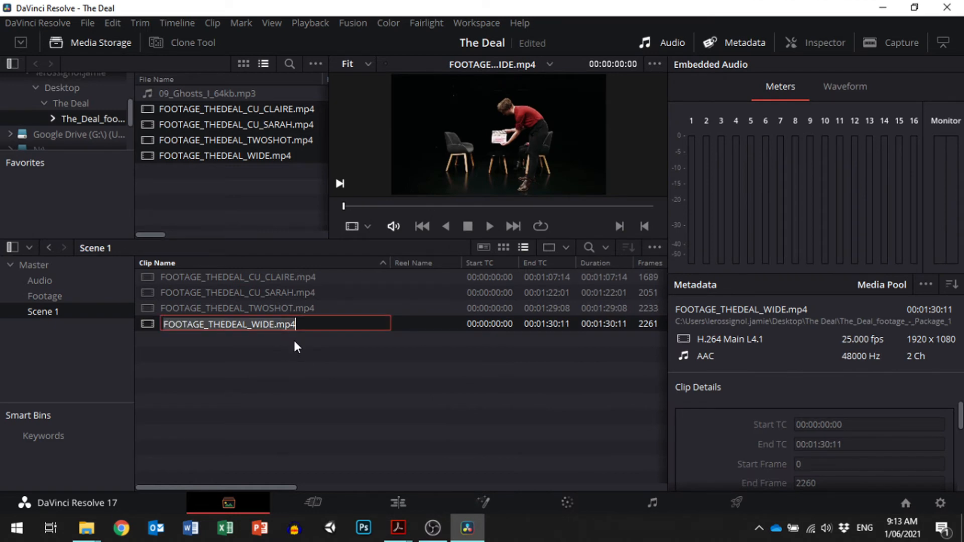
pyautogui.write('1.1A WS')
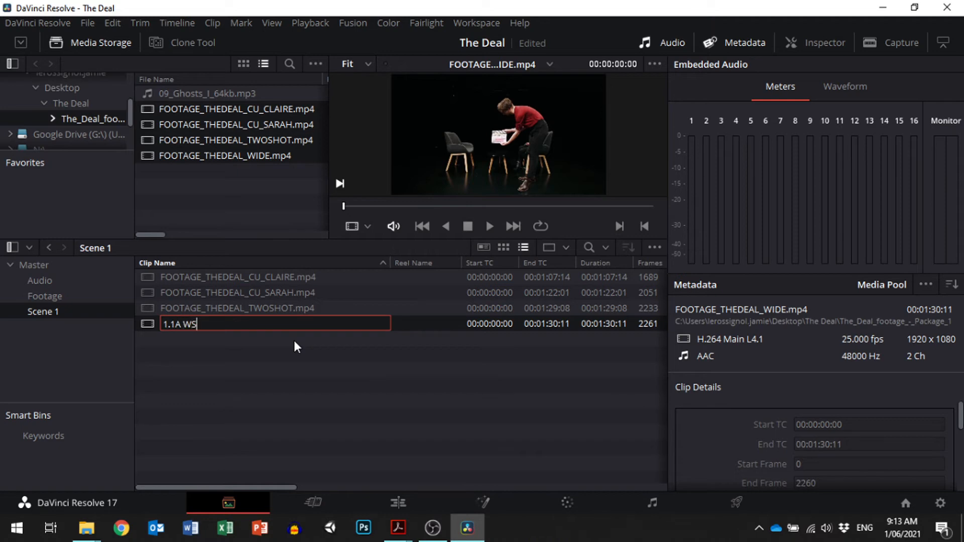
pyautogui.press('Return')
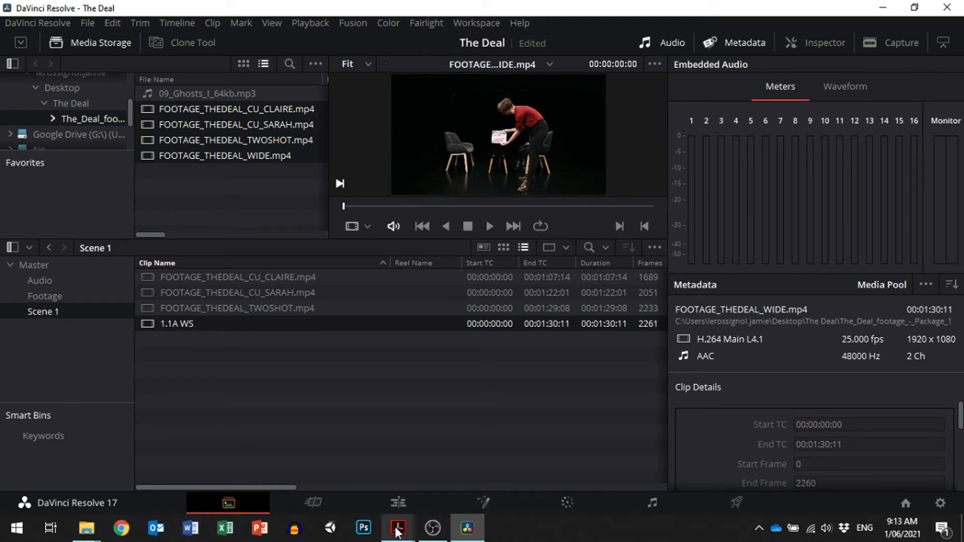
# - Consult the shot list in Adobe Acrobat and rename the FOOTAGE_THEDEAL_CU_CLAIRE.mp4 clip in DaVinci Resolve's Scene 1 bin as "1.2D CU_CLAIRE"
pyautogui.moveTo(396, 531)
pyautogui.click(461, 454)
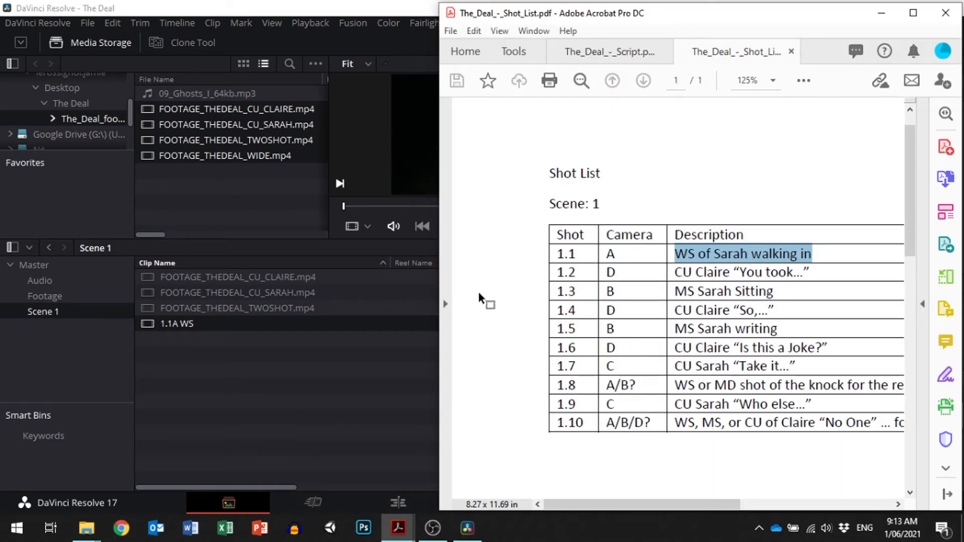
pyautogui.click(249, 276)
pyautogui.click(252, 275)
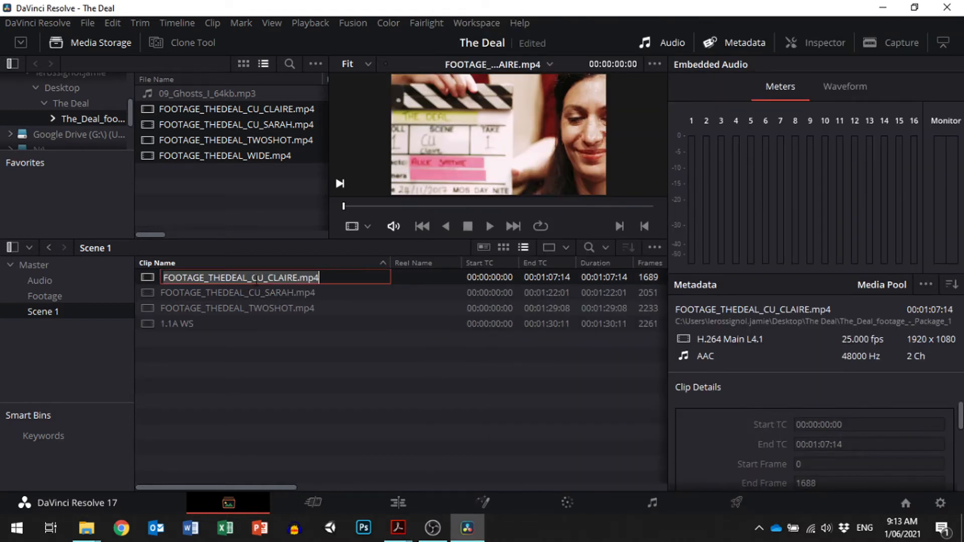
pyautogui.click(248, 277)
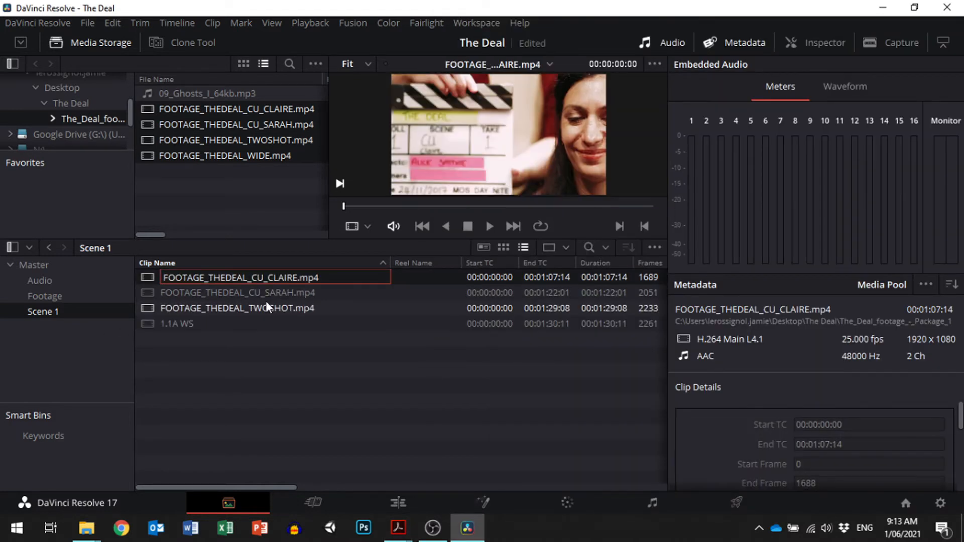
pyautogui.hotkey('shift', 'Home')
pyautogui.write('1.2')
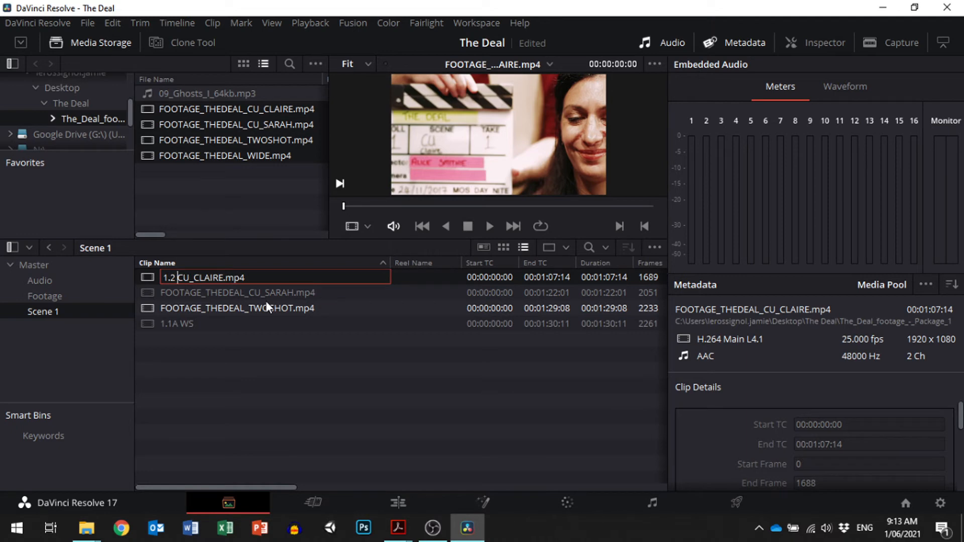
pyautogui.write('D')
pyautogui.press('Delete')
pyautogui.press('Delete')
pyautogui.press('Delete')
pyautogui.press('Delete')
pyautogui.press('Return')
# - Rename the FOOTAGE_THEDEAL_TWOSHOT.mp4 clip as "1.3B MS" and sort the Scene 1 clips by name in ascending order
pyautogui.click(246, 305)
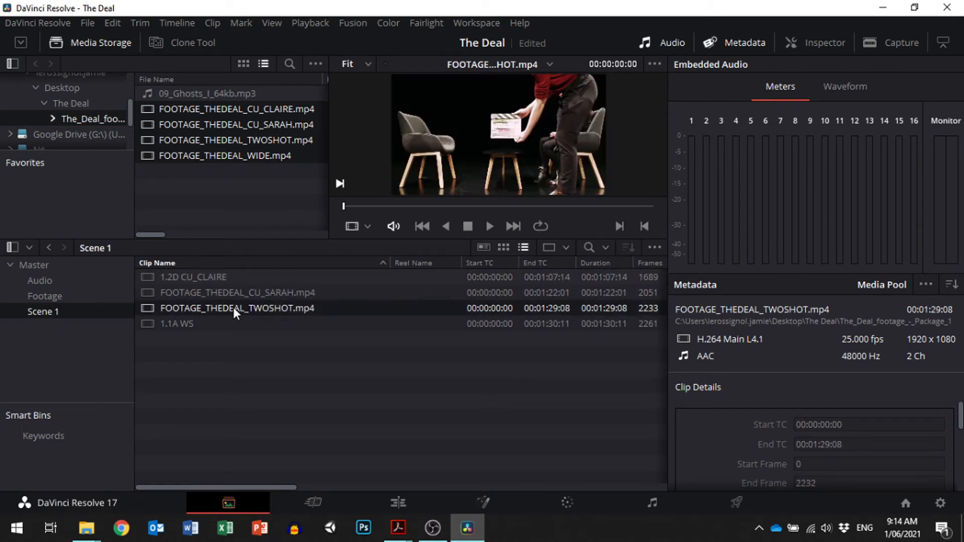
pyautogui.click(233, 307)
pyautogui.write('1.')
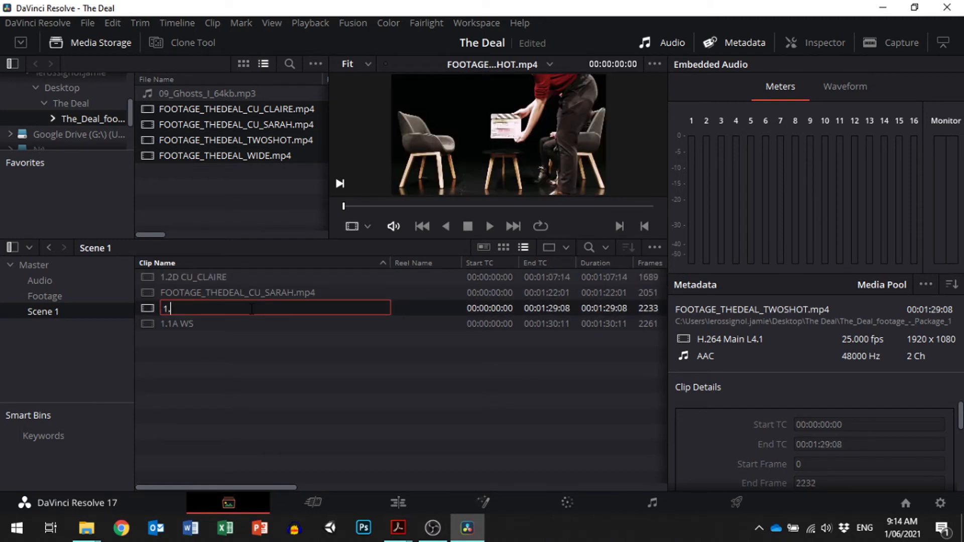
pyautogui.write('3B MS')
pyautogui.press('Return')
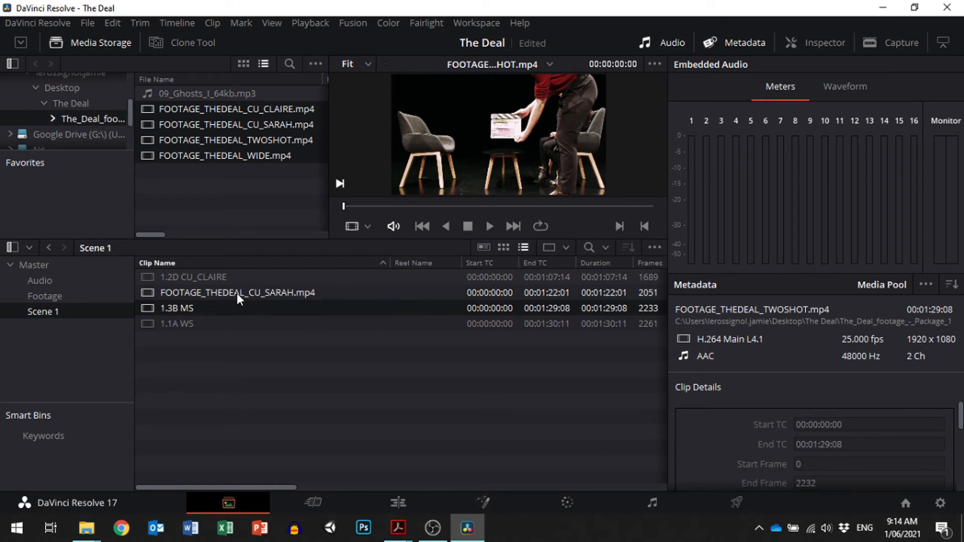
pyautogui.click(360, 261)
pyautogui.click(360, 258)
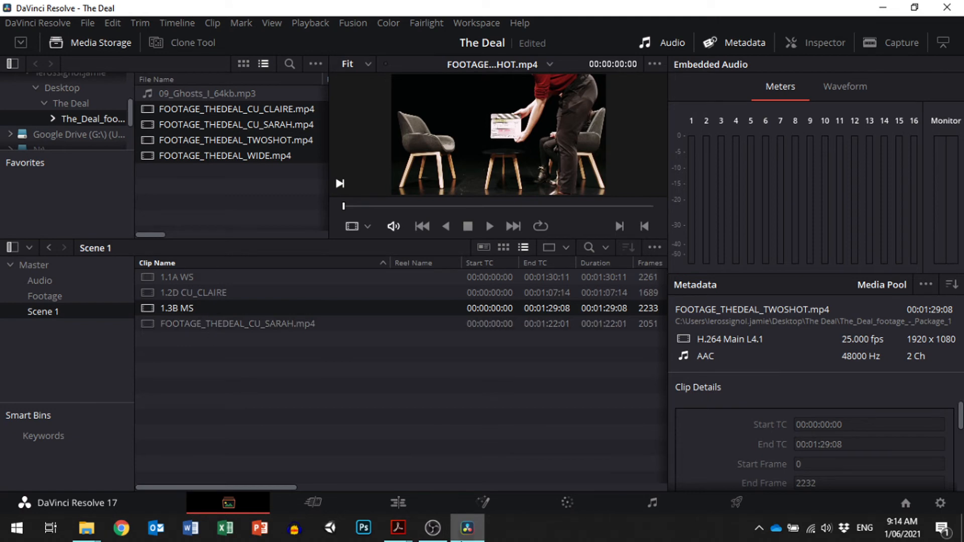
# - Consult the shot list in Adobe Acrobat and rename the FOOTAGE_THEDEAL_CU_SARAH.mp4 clip in DaVinci Resolve as "1.7C CU_SARAH"
pyautogui.moveTo(397, 531)
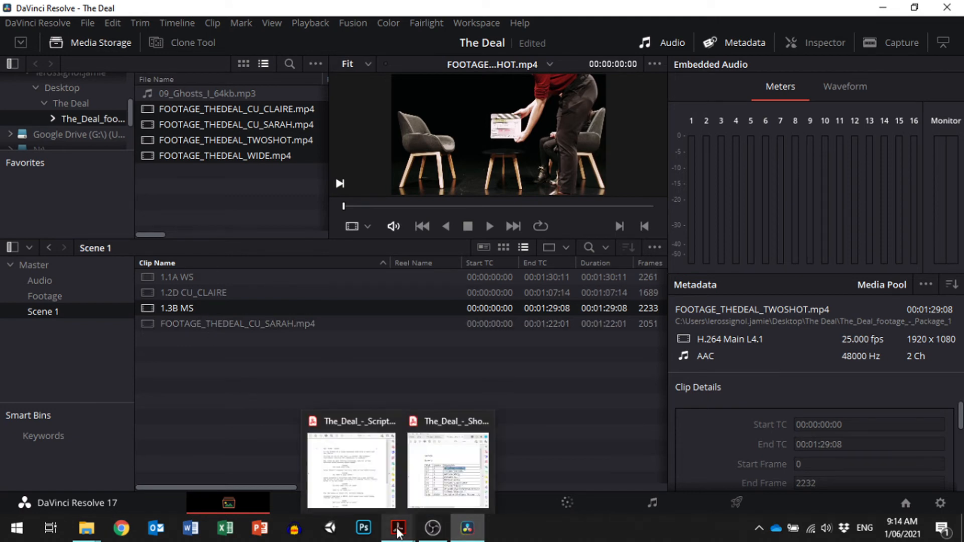
pyautogui.click(444, 477)
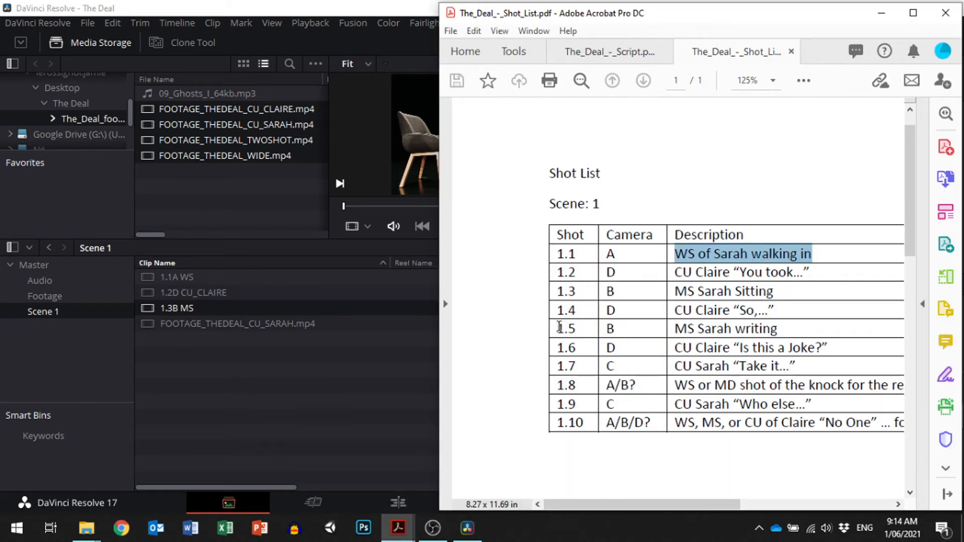
pyautogui.click(253, 321)
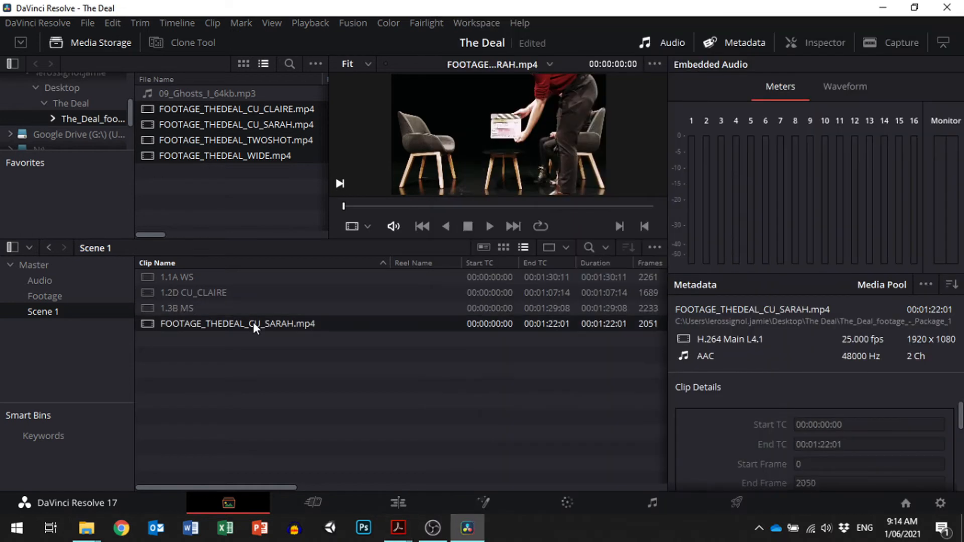
pyautogui.click(248, 324)
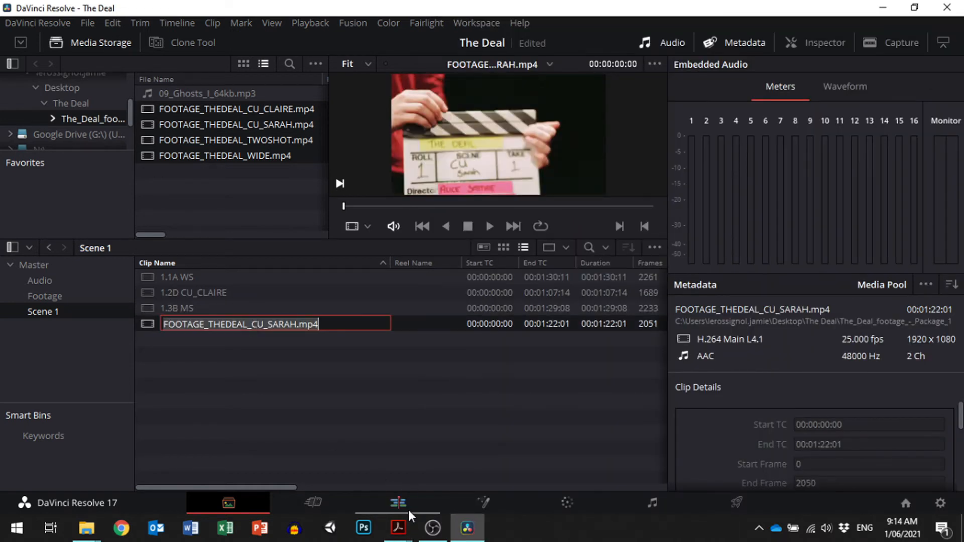
pyautogui.moveTo(402, 527)
pyautogui.click(450, 494)
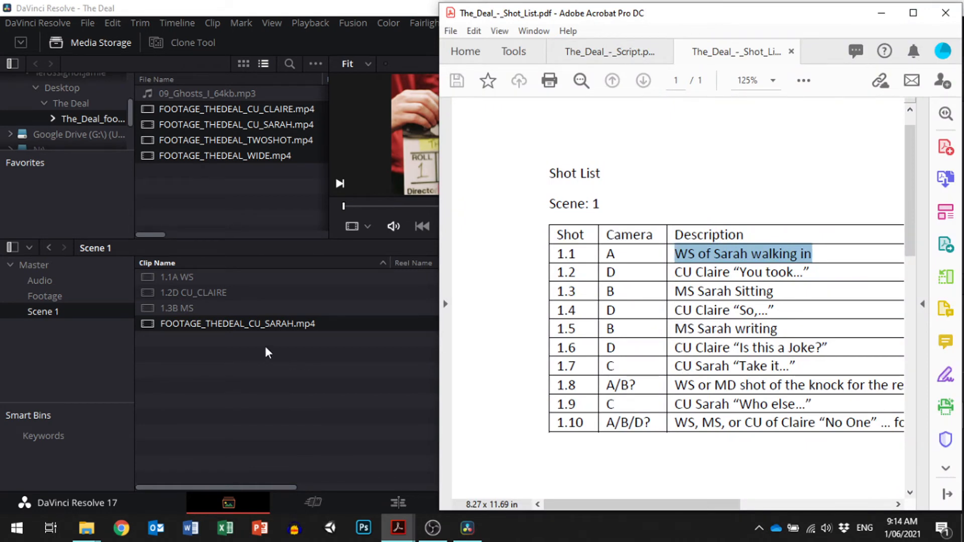
pyautogui.doubleClick(252, 324)
pyautogui.hotkey('shift', 'Home')
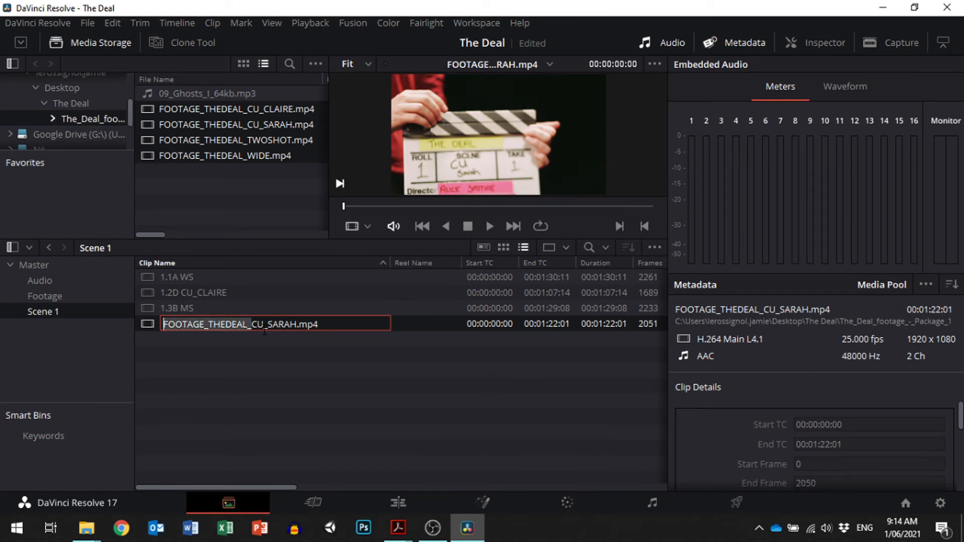
pyautogui.write('1.7C')
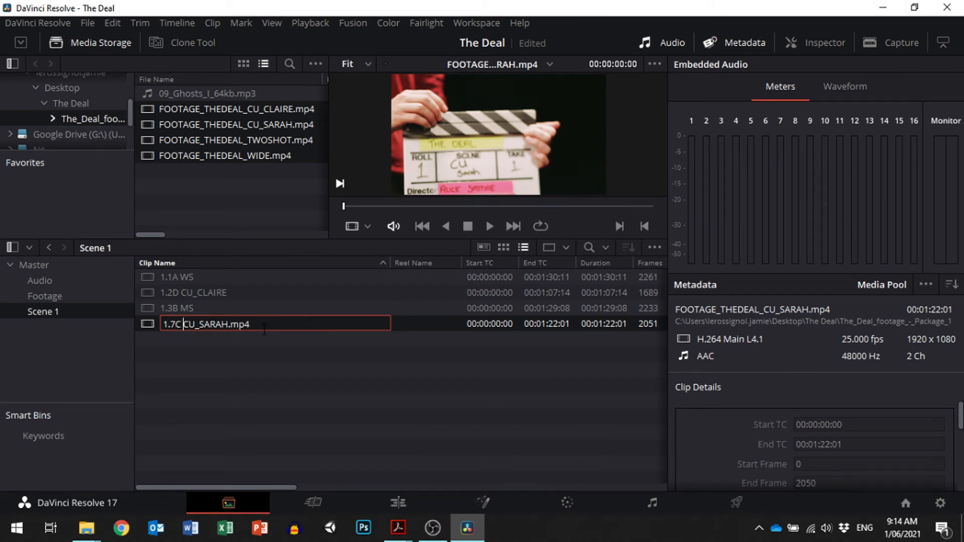
pyautogui.moveTo(250, 324); pyautogui.dragTo(229, 323)
pyautogui.press('BackSpace')
pyautogui.press('Return')
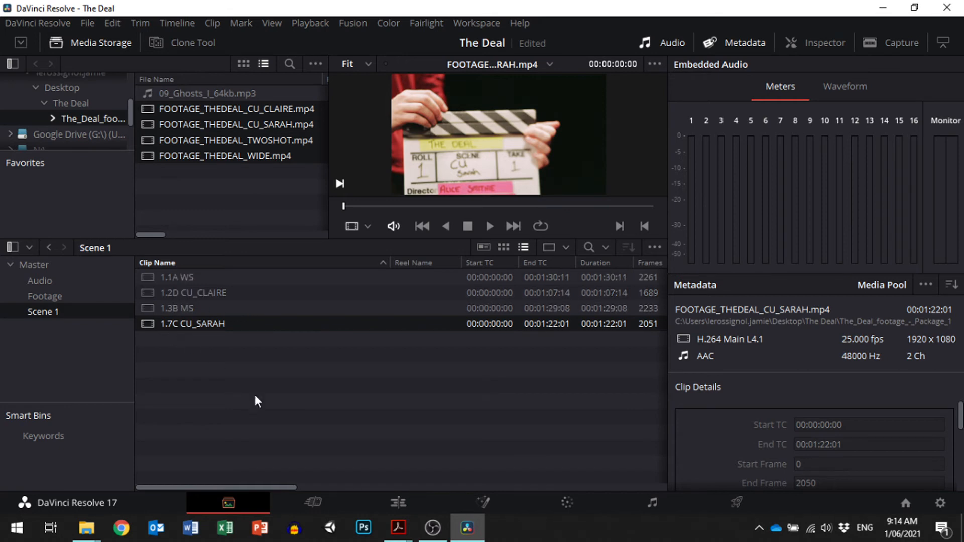
# - Check the shot list in Adobe Acrobat and make two copies of the 1.1A WS clip in DaVinci Resolve's Scene 1 bin
pyautogui.click(399, 527)
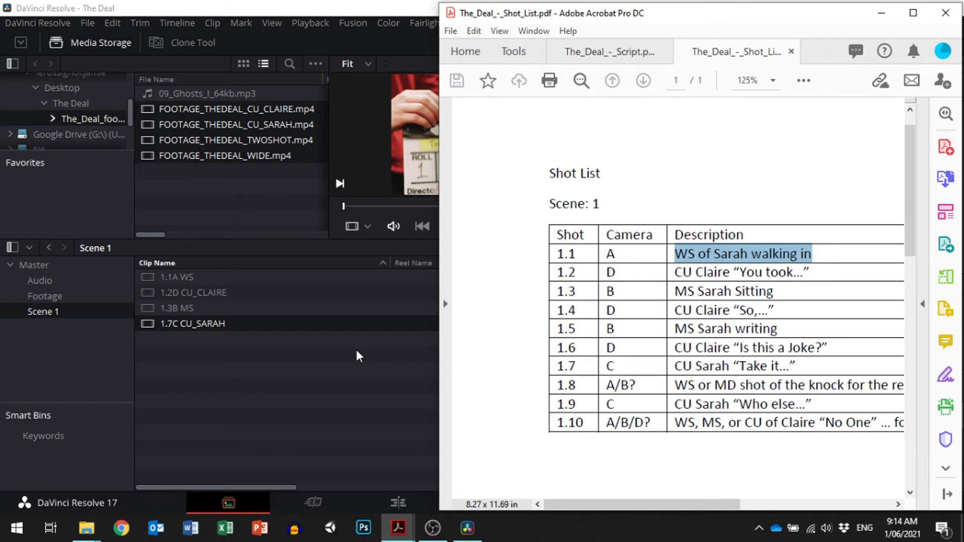
pyautogui.click(169, 278)
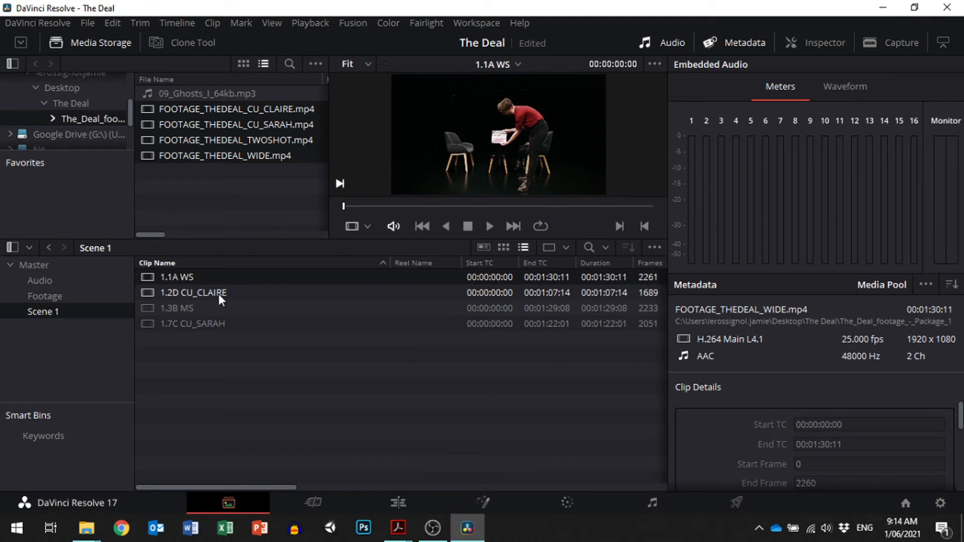
pyautogui.hotkey('ctrl', 'c')
pyautogui.hotkey('ctrl', 'v')
pyautogui.hotkey('ctrl', 'v')
# - Rename the two copies of the 1.1A WS clip as "1.8A WS" and "1.10A WS"
pyautogui.click(199, 291)
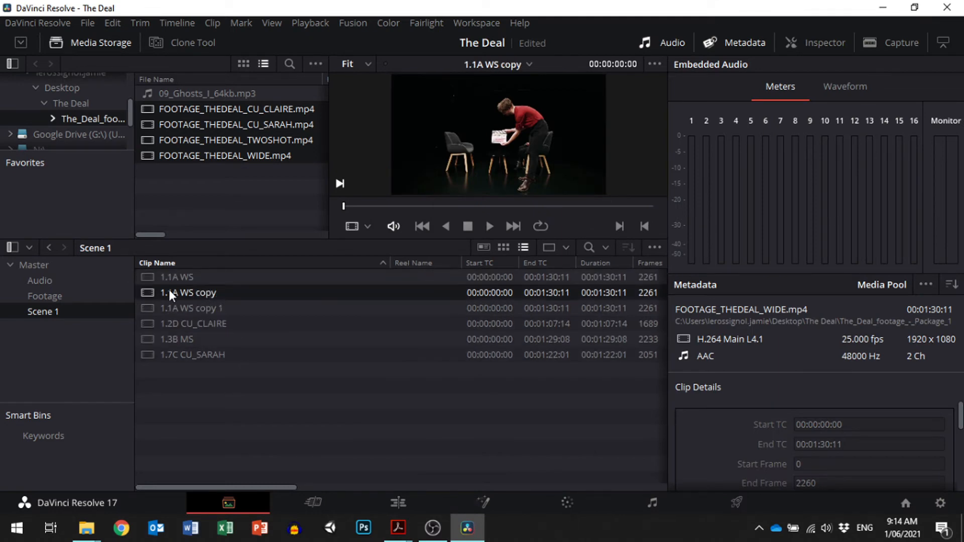
pyautogui.click(169, 293)
pyautogui.click(175, 293)
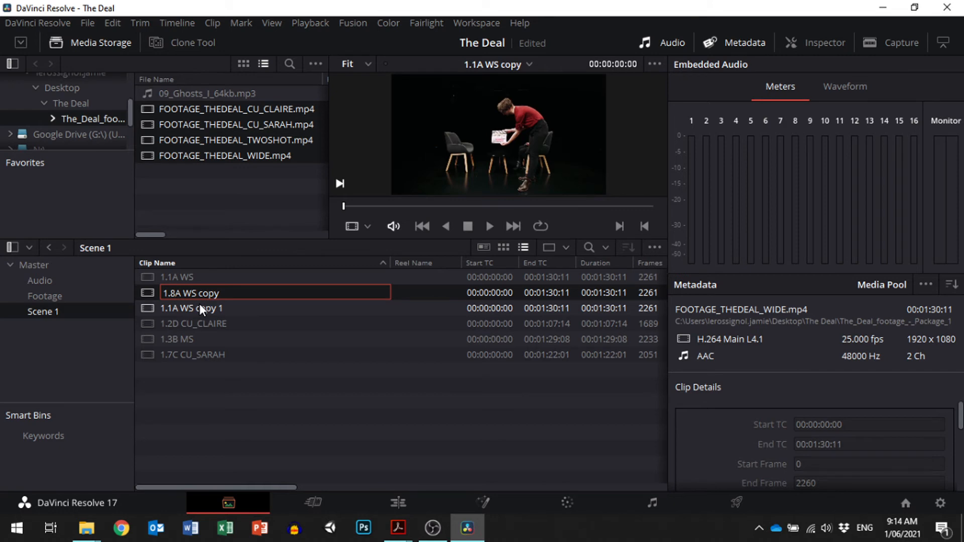
pyautogui.click(173, 309)
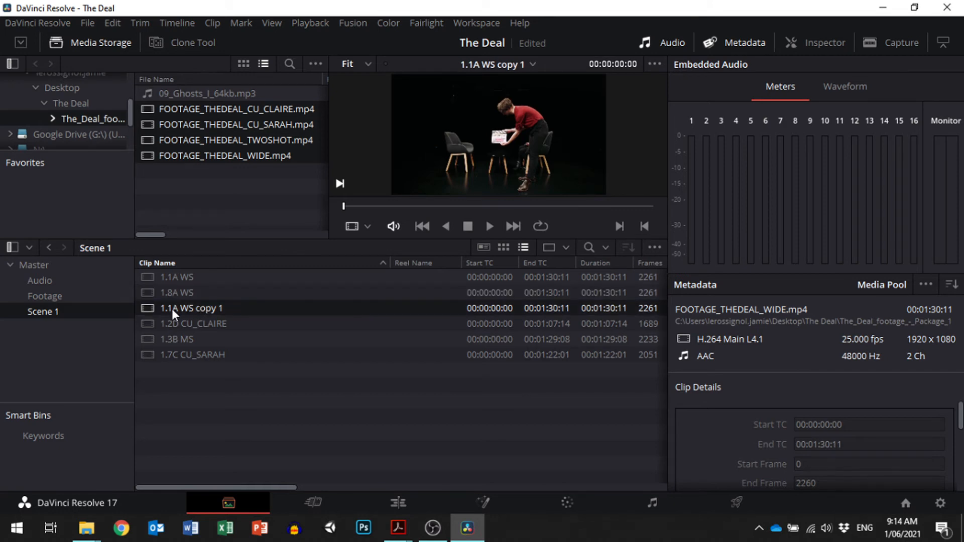
pyautogui.click(171, 307)
pyautogui.click(174, 308)
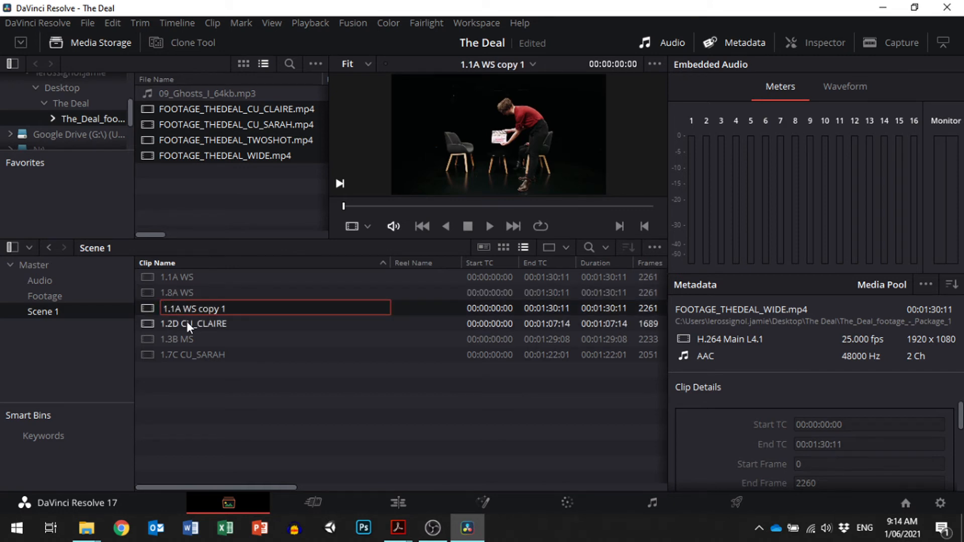
pyautogui.write('0')
pyautogui.press('Delete')
pyautogui.press('Delete')
pyautogui.press('Delete')
pyautogui.press('Delete')
pyautogui.press('Delete')
pyautogui.press('Delete')
pyautogui.press('Delete')
pyautogui.press('Return')
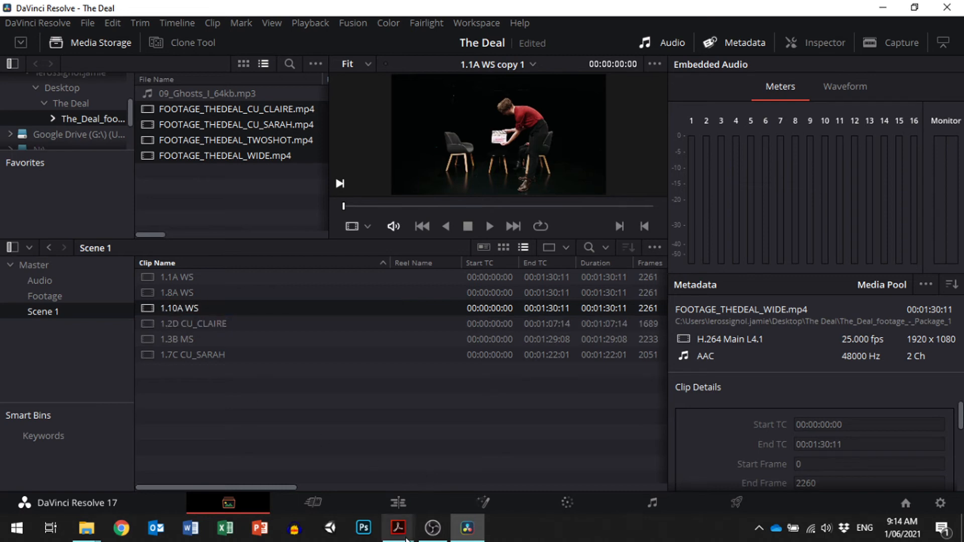
# - Check the shot list in Adobe Acrobat and duplicate the 1.2D CU_CLAIRE and 1.3B MS clips in DaVinci Resolve's Scene 1 bin
pyautogui.moveTo(398, 527)
pyautogui.click(468, 465)
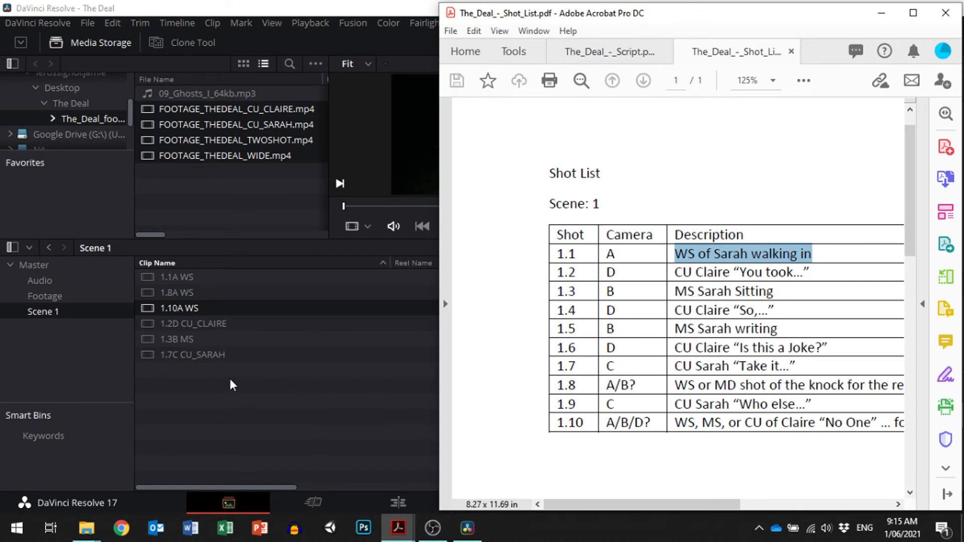
pyautogui.click(179, 325)
pyautogui.keyDown('ctrl'); pyautogui.click(180, 339); pyautogui.keyUp('ctrl')
pyautogui.hotkey('ctrl', 'c')
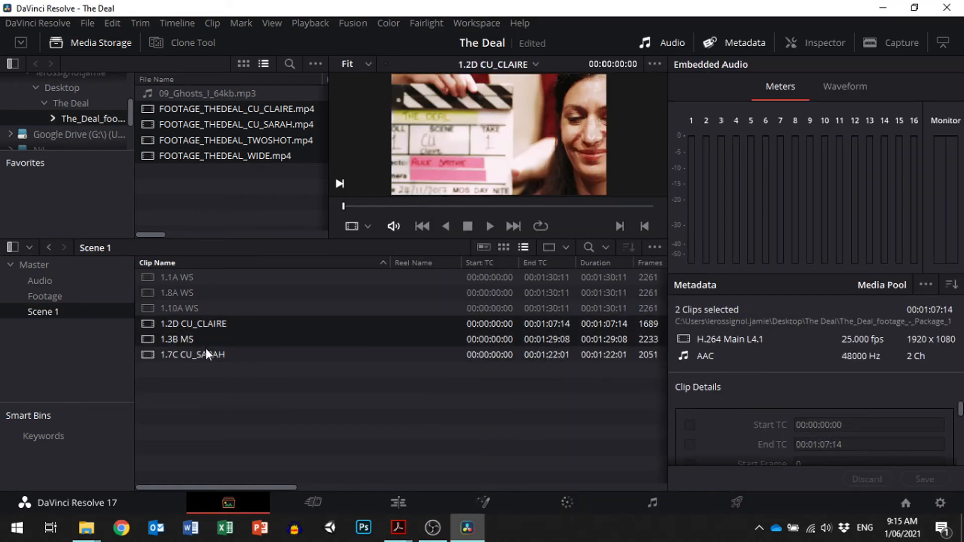
pyautogui.hotkey('ctrl', 'v')
# - Rename the copy of the 1.2D CU_CLAIRE clip as "1.4D CU_CLAIRE"
pyautogui.click(197, 295)
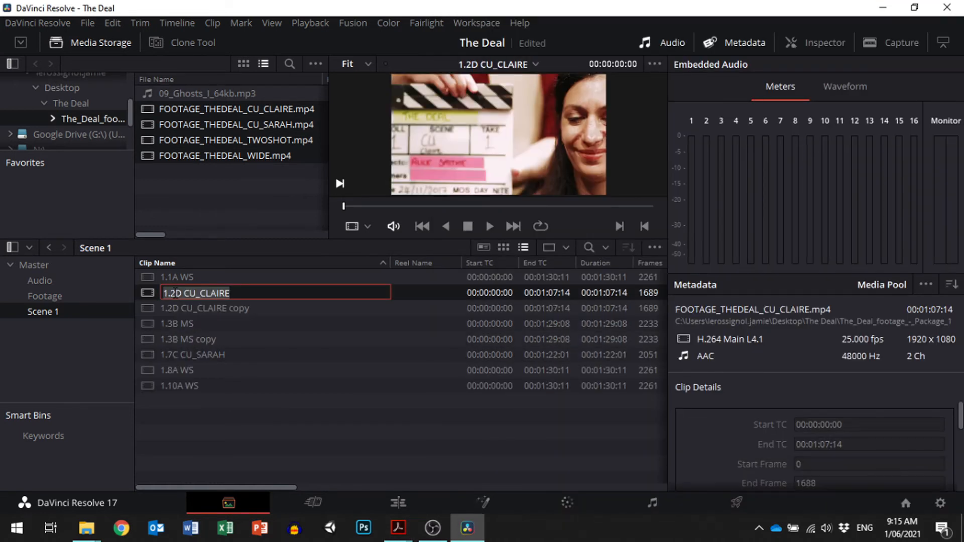
pyautogui.click(191, 312)
pyautogui.click(177, 305)
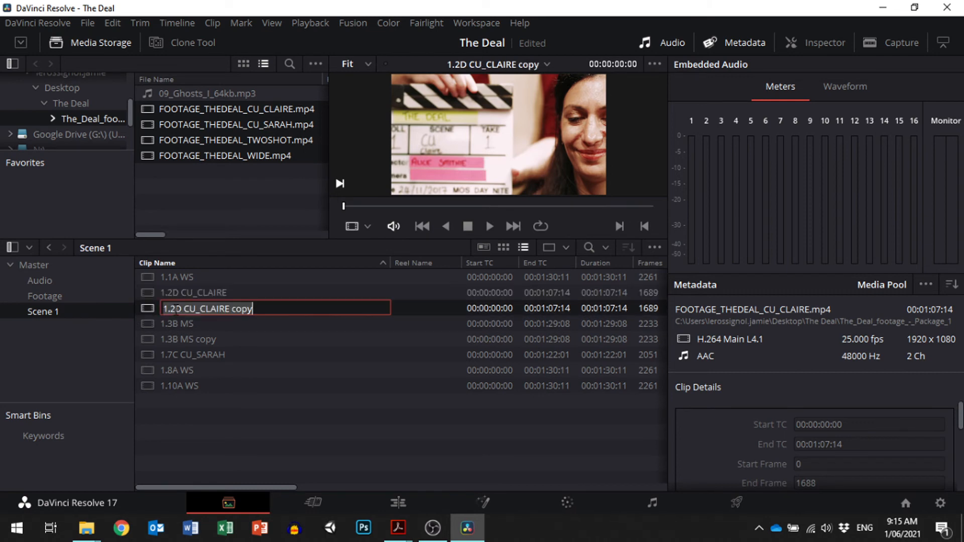
pyautogui.click(176, 309)
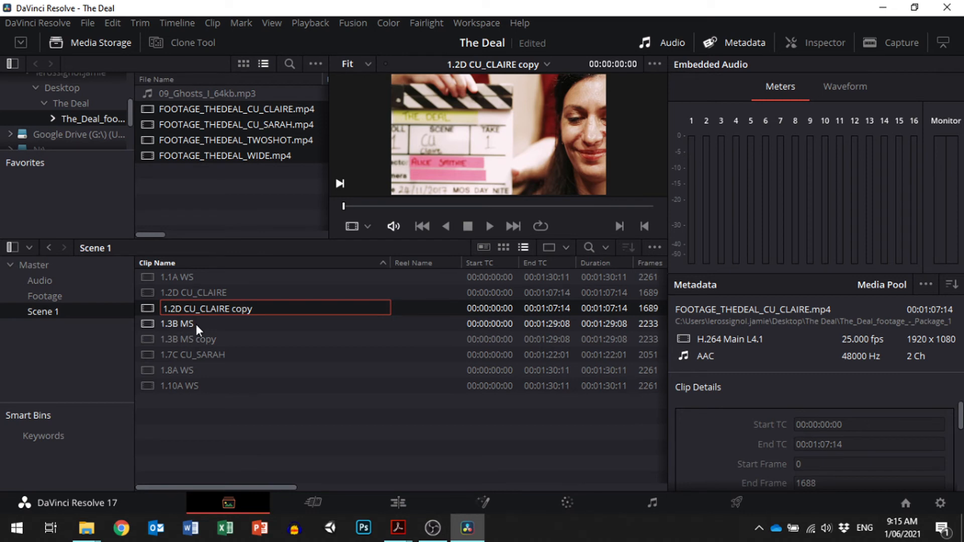
pyautogui.press('BackSpace')
pyautogui.write('4')
pyautogui.hotkey('ctrl', 'Right')
pyautogui.hotkey('shift', 'End')
pyautogui.press('BackSpace')
# - Rename the copy of the 1.3B MS clip as "1.5B MS" and sort the Scene 1 bin by ascending clip name
pyautogui.click(173, 339)
pyautogui.click(171, 339)
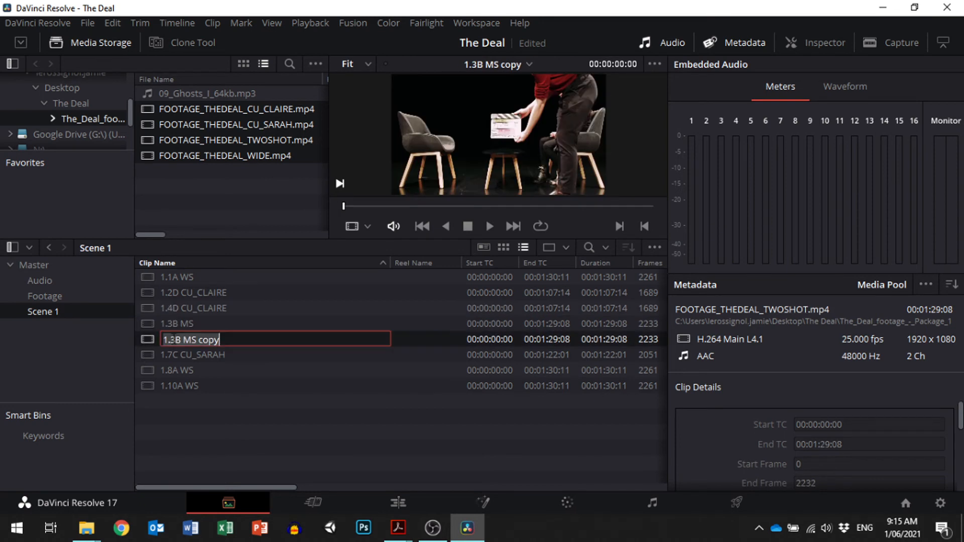
pyautogui.write('5')
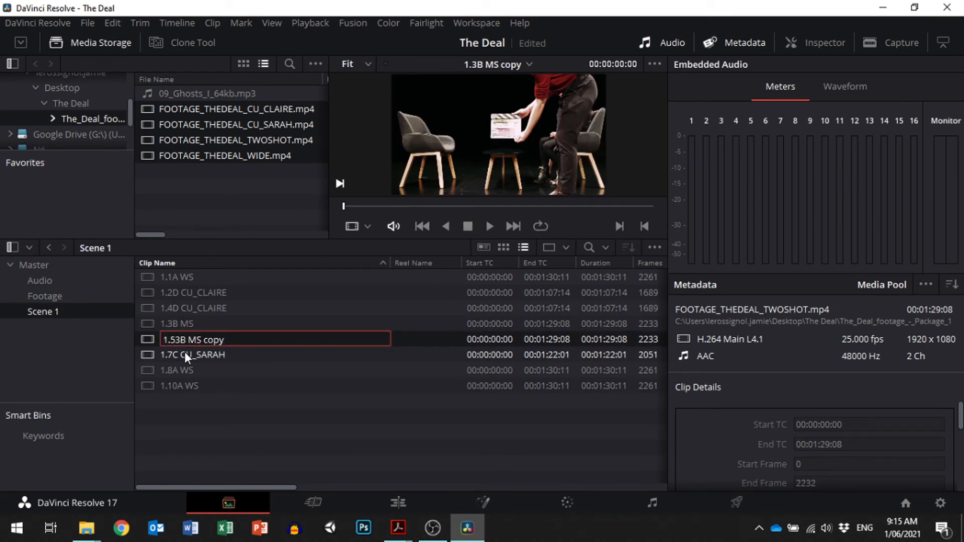
pyautogui.press('Delete')
pyautogui.press('Right')
pyautogui.press('Right')
pyautogui.press('Delete')
pyautogui.press('Delete')
pyautogui.press('Delete')
pyautogui.press('Delete')
pyautogui.click(210, 415)
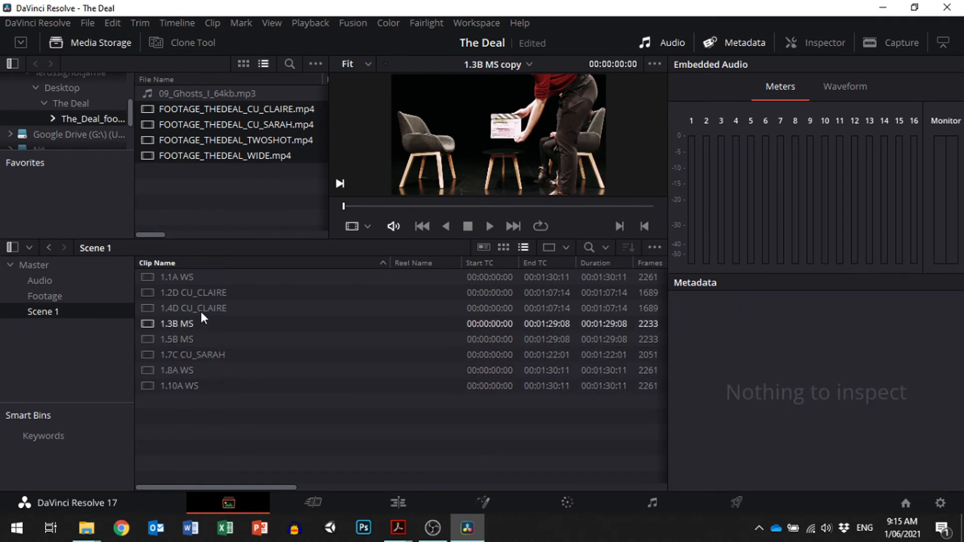
pyautogui.click(212, 258)
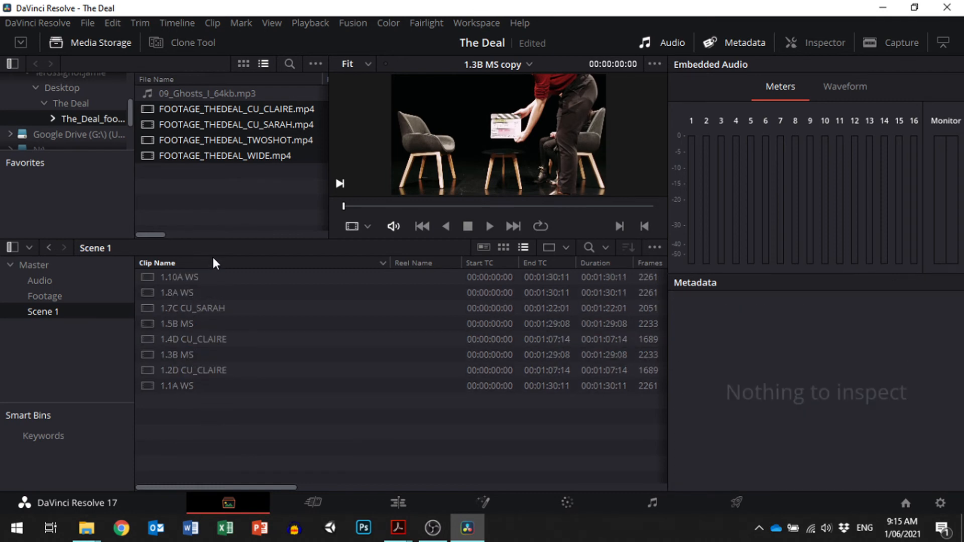
pyautogui.click(212, 258)
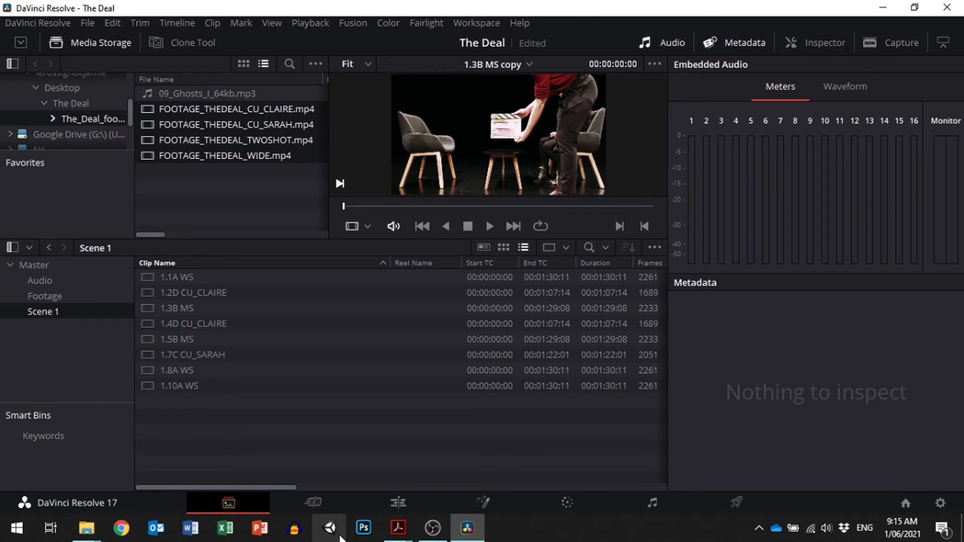
# - Check the shot list in Adobe Acrobat and duplicate the 1.4D CU_CLAIRE clip in DaVinci Resolve's Scene 1 bin
pyautogui.moveTo(408, 531)
pyautogui.click(432, 490)
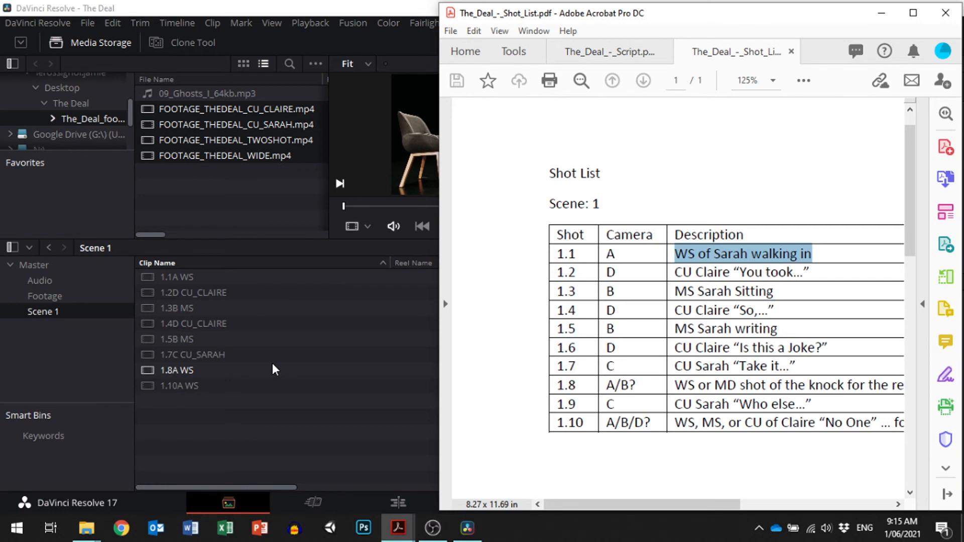
pyautogui.click(200, 325)
pyautogui.hotkey('ctrl', 'c')
pyautogui.hotkey('ctrl', 'v')
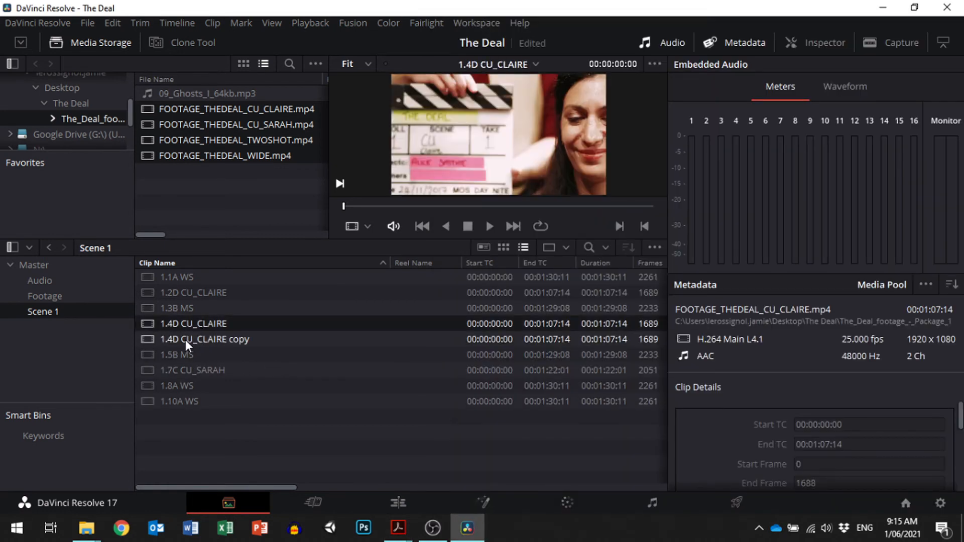
# - Rename the copy of the 1.4D CU_CLAIRE clip as "1.6D CU_CLAIRE"
pyautogui.click(185, 339)
pyautogui.click(169, 338)
pyautogui.click(174, 340)
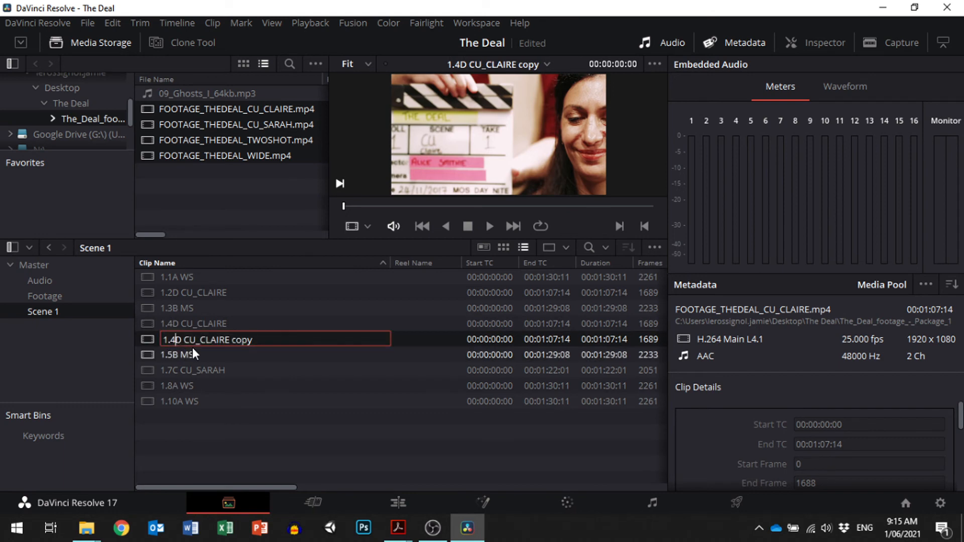
pyautogui.press('BackSpace')
pyautogui.write('6')
pyautogui.hotkey('ctrl', 'Right')
pyautogui.hotkey('ctrl', 'Right')
pyautogui.hotkey('shift', 'End')
pyautogui.press('BackSpace')
pyautogui.click(296, 414)
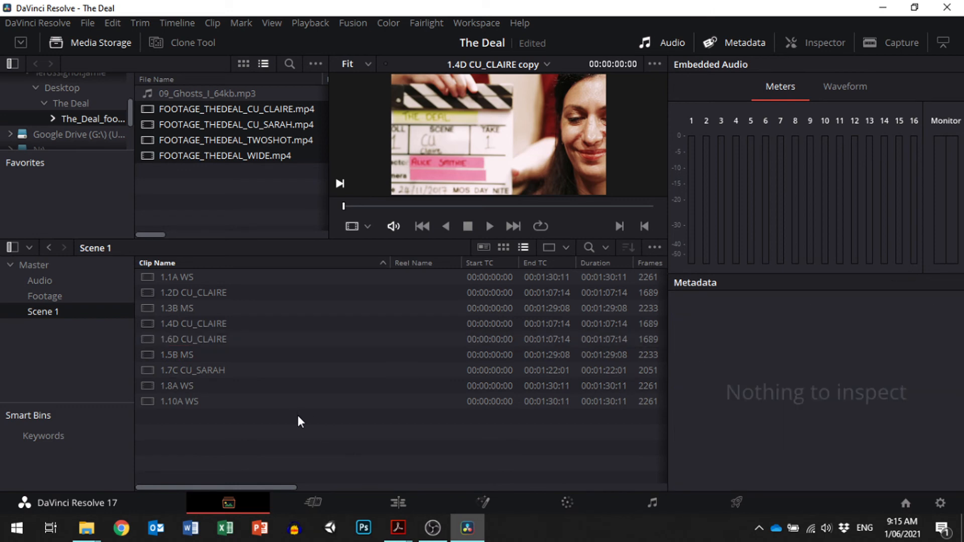
# - Check the shot list in Adobe Acrobat and duplicate the 1.5B MS clip in DaVinci Resolve's Scene 1 bin
pyautogui.click(408, 533)
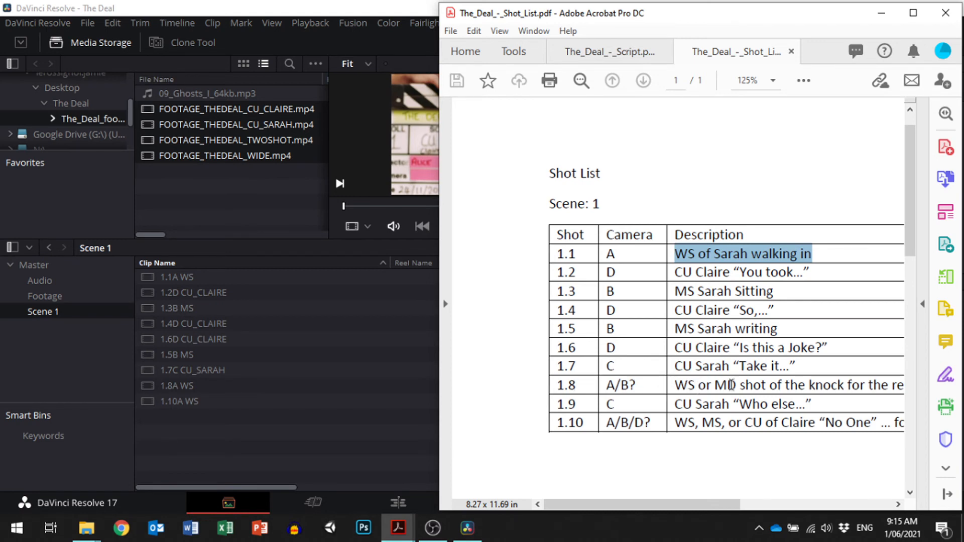
pyautogui.click(191, 354)
pyautogui.hotkey('ctrl', 'c')
pyautogui.hotkey('ctrl', 'v')
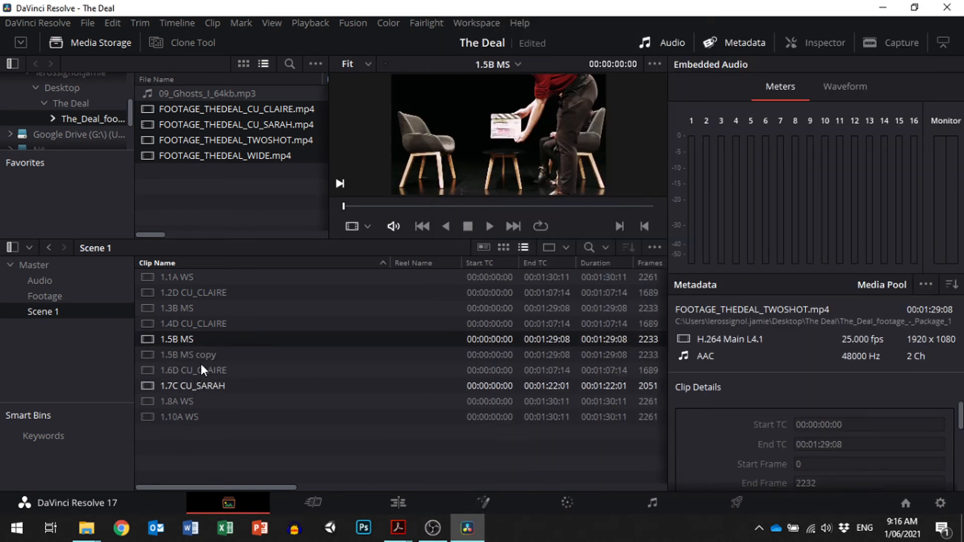
# - Rename the copy of the 1.5B MS clip as "1.8B MS"
pyautogui.click(185, 354)
pyautogui.click(170, 353)
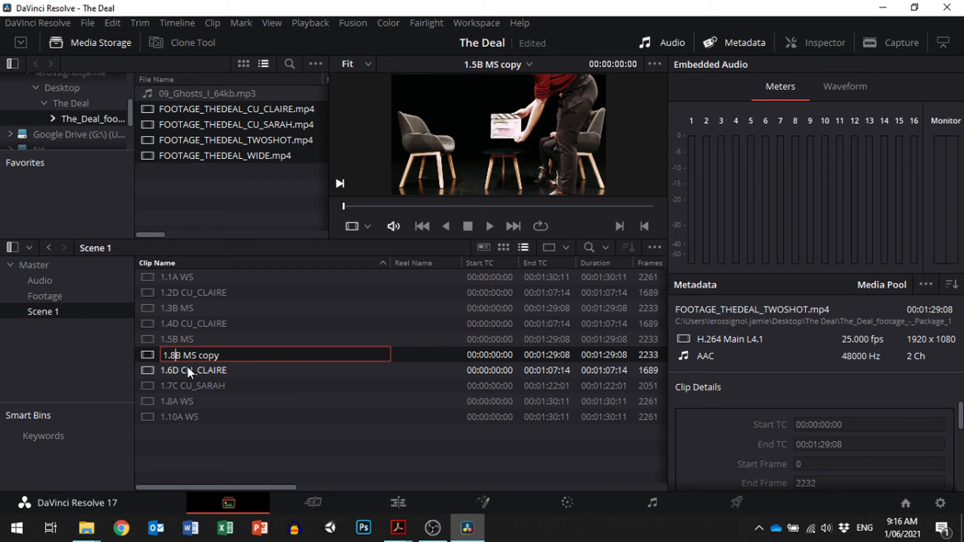
pyautogui.press('End')
pyautogui.press('BackSpace')
pyautogui.press('BackSpace')
pyautogui.press('BackSpace')
pyautogui.press('BackSpace')
pyautogui.press('BackSpace')
pyautogui.press('Return')
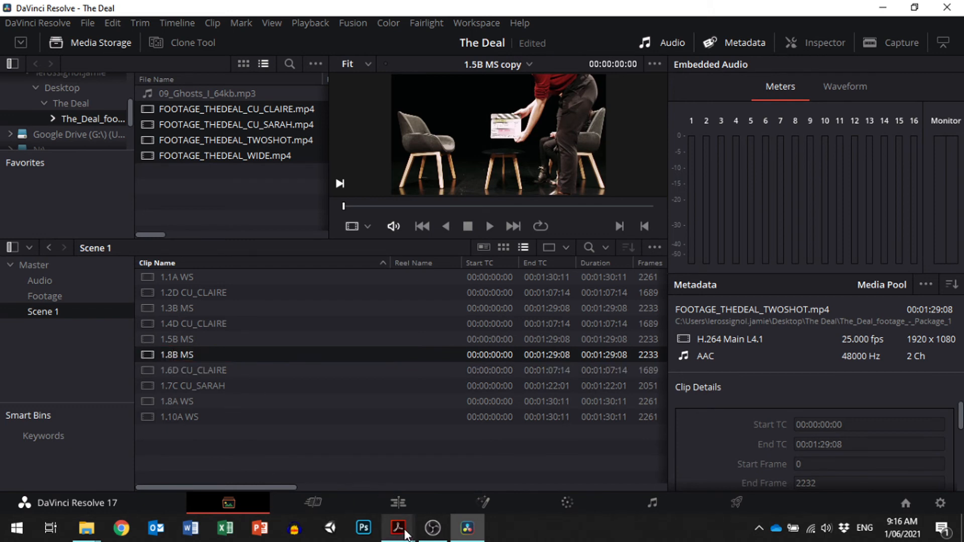
# - Check the shot list in Adobe Acrobat and duplicate the 1.7C CU_SARAH clip in DaVinci Resolve's Scene 1 bin
pyautogui.moveTo(398, 527)
pyautogui.click(485, 439)
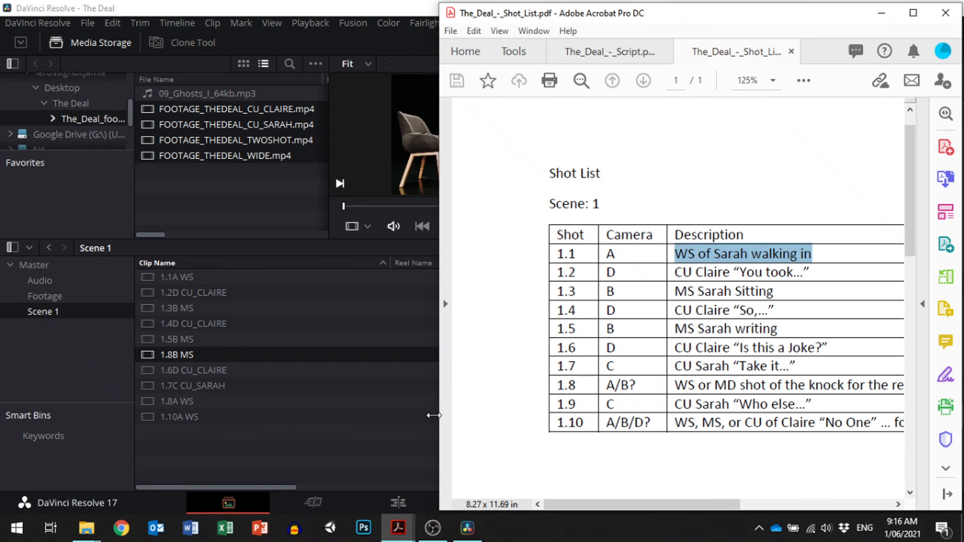
pyautogui.click(200, 385)
pyautogui.hotkey('ctrl', 'c')
pyautogui.hotkey('ctrl', 'v')
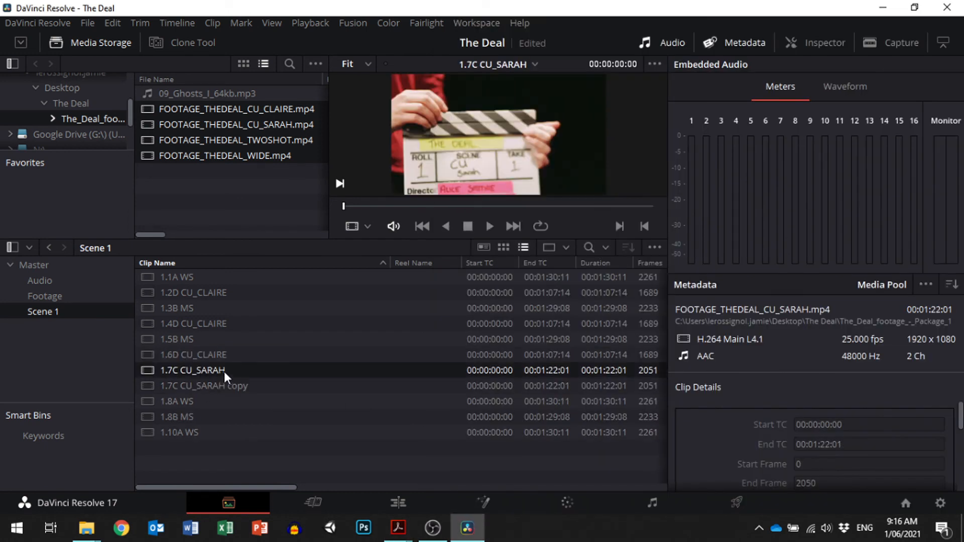
# - Rename the copy of the 1.7C CU_SARAH clip as "1.9C CU_SARAH"
pyautogui.click(216, 384)
pyautogui.doubleClick(175, 385)
pyautogui.click(174, 386)
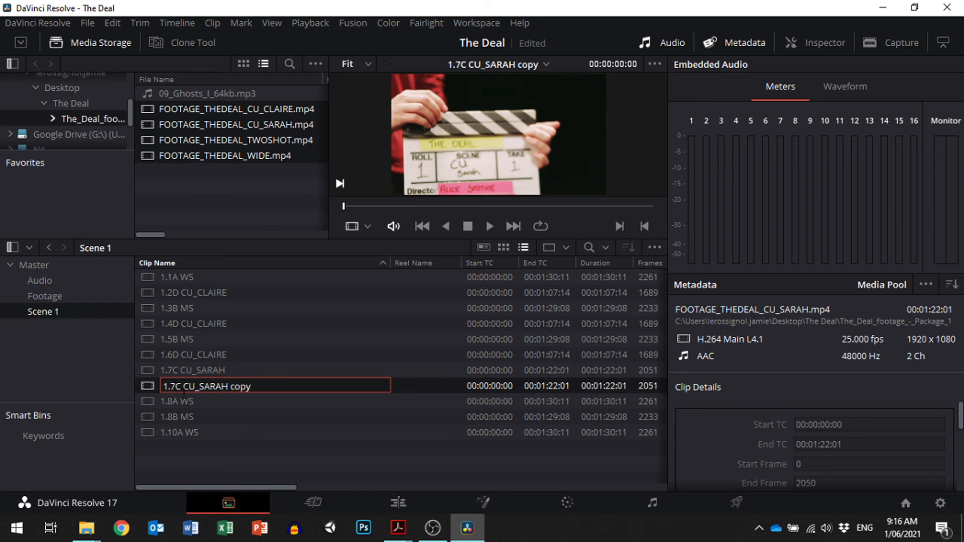
pyautogui.press('BackSpace')
pyautogui.write('9')
pyautogui.hotkey('ctrl', 'Right')
pyautogui.hotkey('ctrl', 'Right')
pyautogui.press('Left')
pyautogui.hotkey('shift', 'End')
pyautogui.press('BackSpace')
pyautogui.press('Return')
# - Duplicate the 1.5B MS and 1.6D CU_CLAIRE clips together in the Scene 1 bin
pyautogui.click(197, 371)
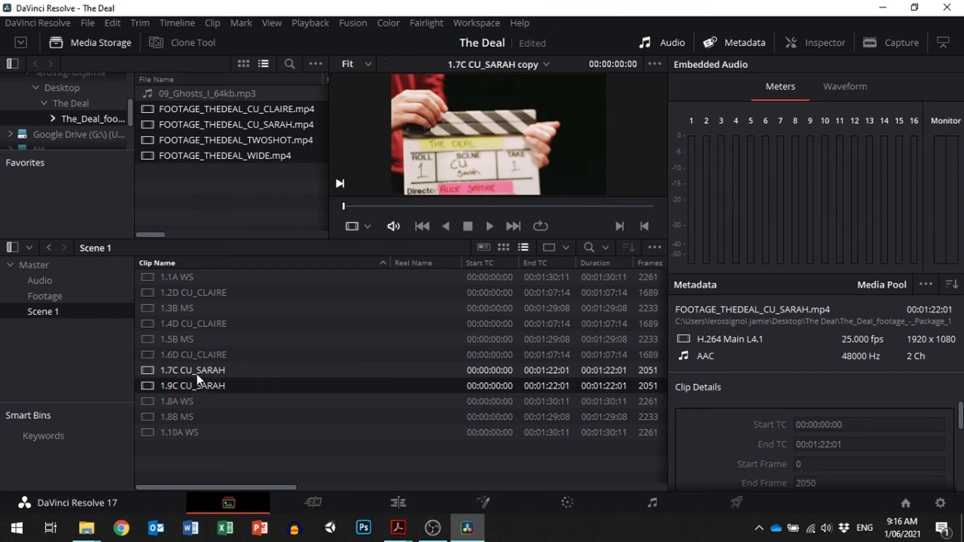
pyautogui.click(191, 354)
pyautogui.keyDown('shift'); pyautogui.click(187, 339); pyautogui.keyUp('shift')
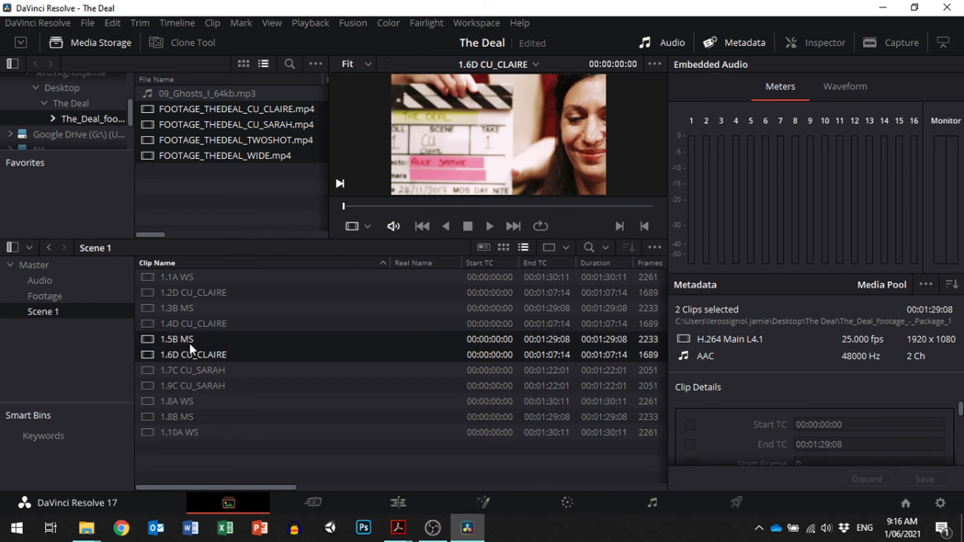
pyautogui.hotkey('ctrl', 'v')
# - Rename the new copy of the 1.5B MS clip as "1.10B MS"
pyautogui.doubleClick(173, 339)
pyautogui.click(175, 356)
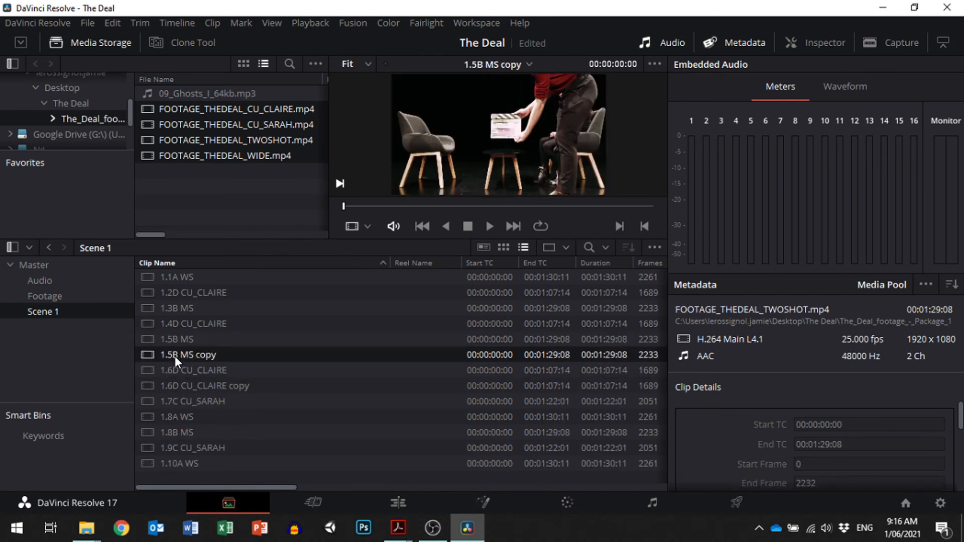
pyautogui.click(175, 357)
pyautogui.click(175, 356)
pyautogui.press('BackSpace')
pyautogui.write('10')
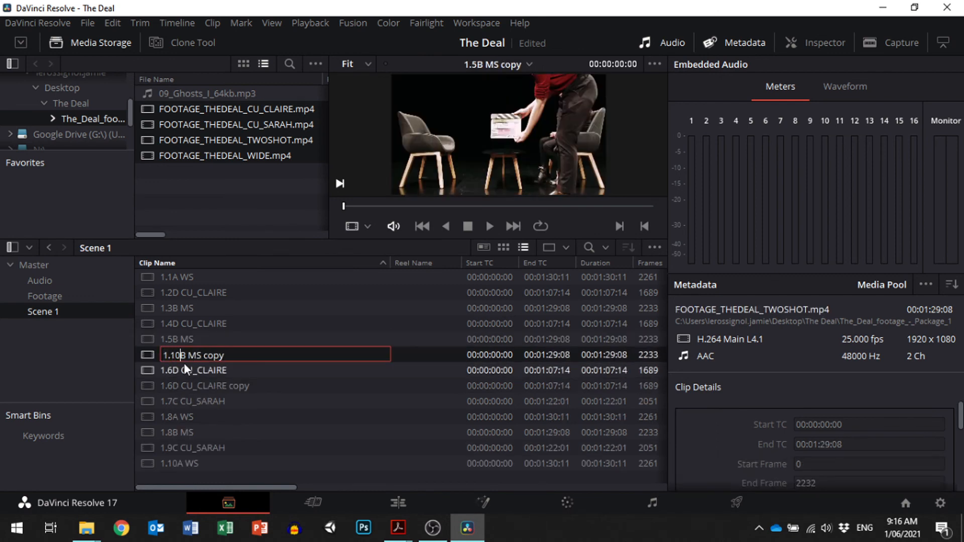
pyautogui.press('End')
pyautogui.hotkey('ctrl', 'shift', 'Left')
pyautogui.press('BackSpace')
# - Rename the copy of the 1.6D CU_CLAIRE clip as "1.10D CU_CLAIRE" and sort the bin by ascending clip name
pyautogui.click(197, 385)
pyautogui.click(170, 387)
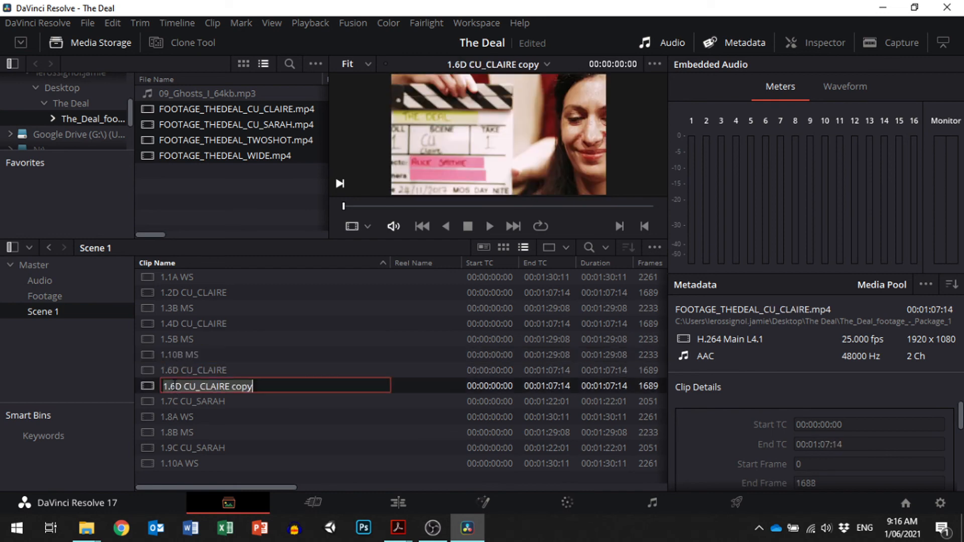
pyautogui.click(174, 387)
pyautogui.press('BackSpace')
pyautogui.write('10')
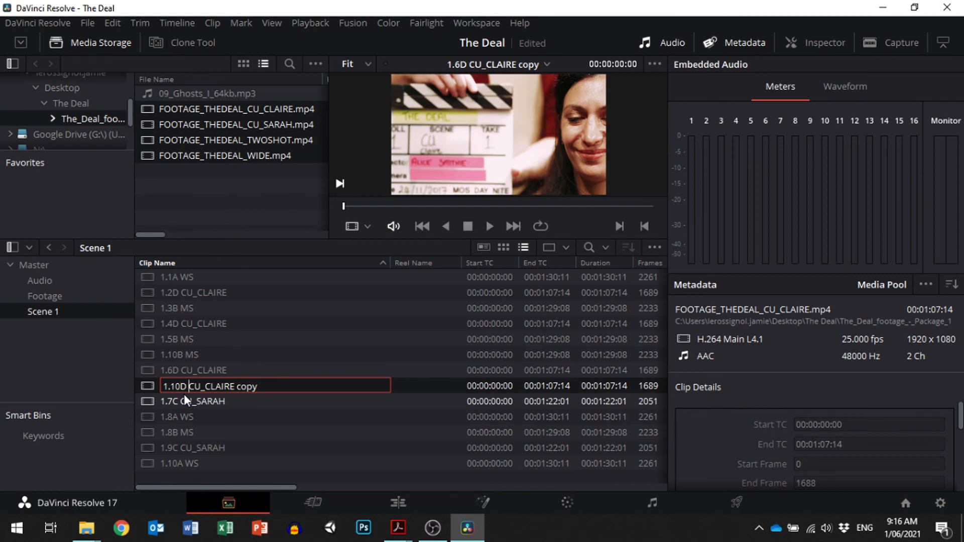
pyautogui.press('End')
pyautogui.hotkey('ctrl', 'shift', 'Left')
pyautogui.press('BackSpace')
pyautogui.press('Return')
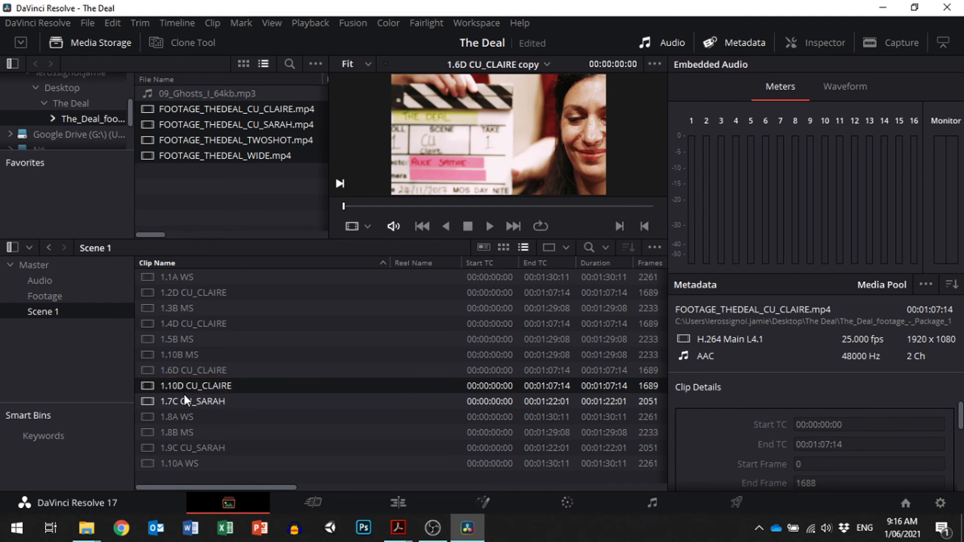
pyautogui.click(349, 264)
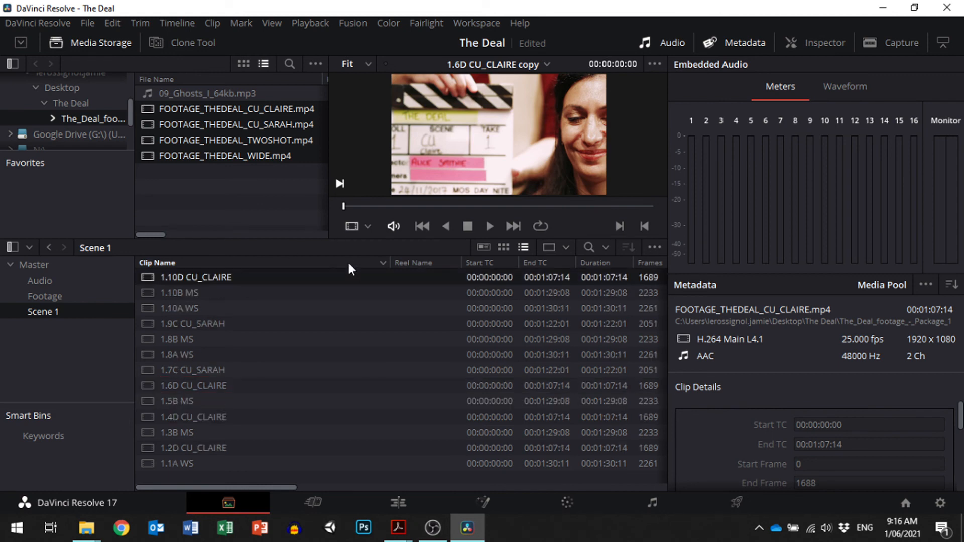
pyautogui.click(318, 261)
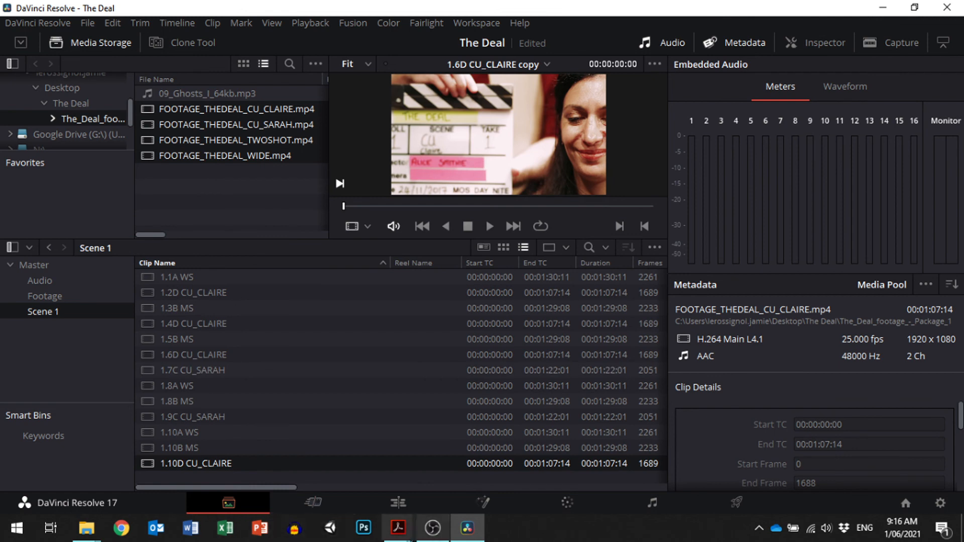
# - Compare the shot list in Adobe Acrobat with DaVinci Resolve's Scene 1 bin and view the 1.3B MS and 1.1A WS clips
pyautogui.moveTo(401, 532)
pyautogui.click(472, 457)
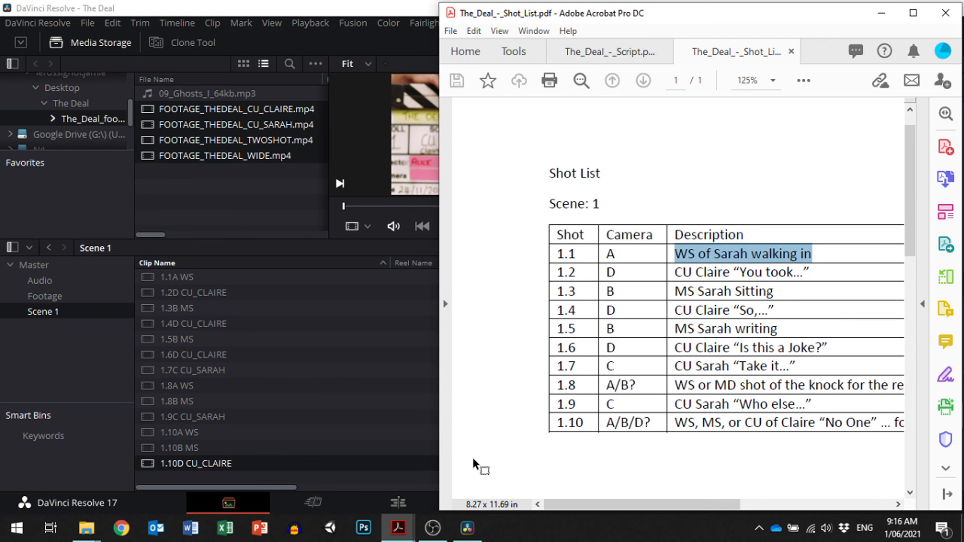
pyautogui.click(260, 310)
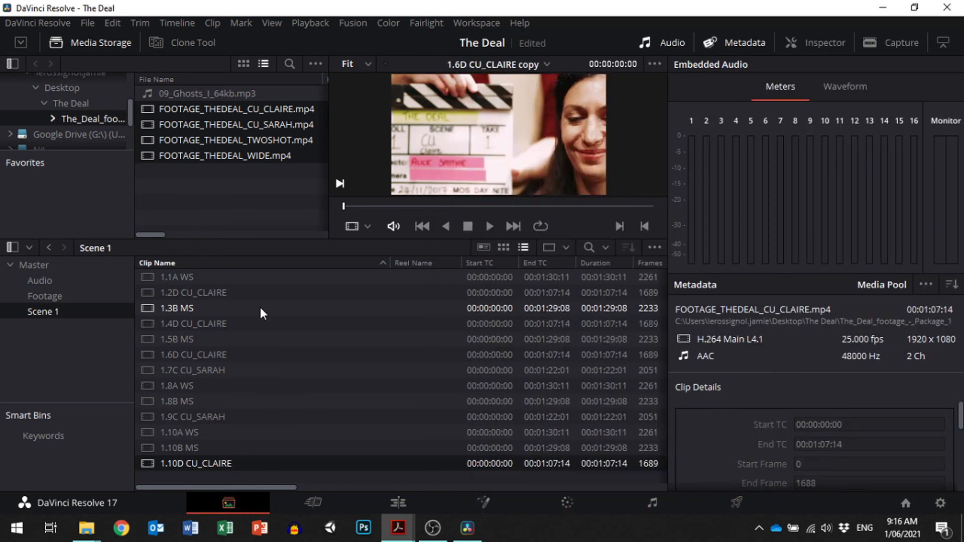
pyautogui.click(211, 309)
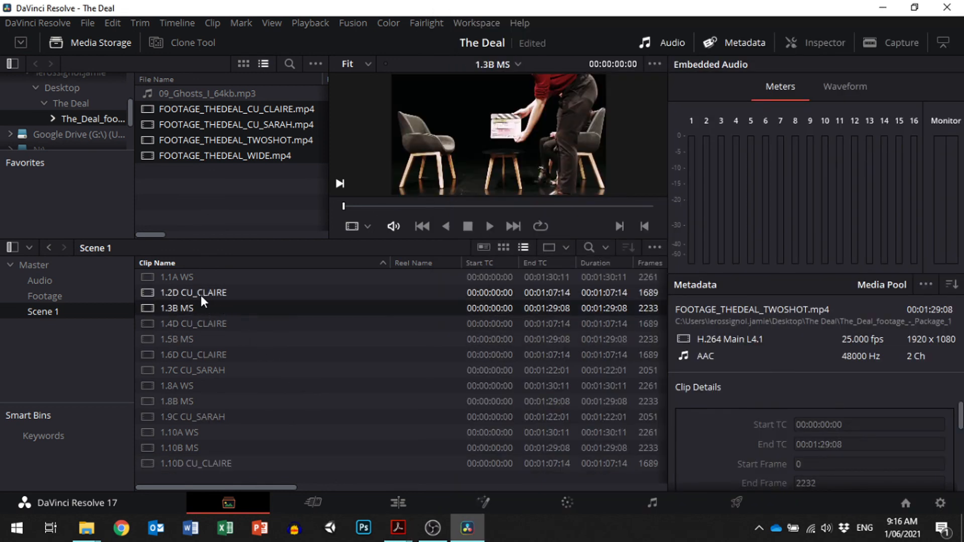
pyautogui.click(182, 277)
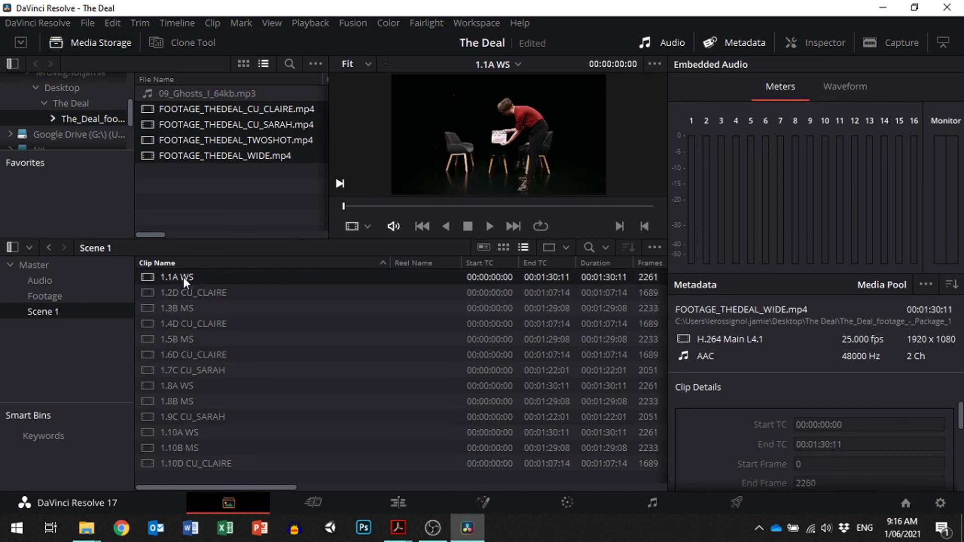